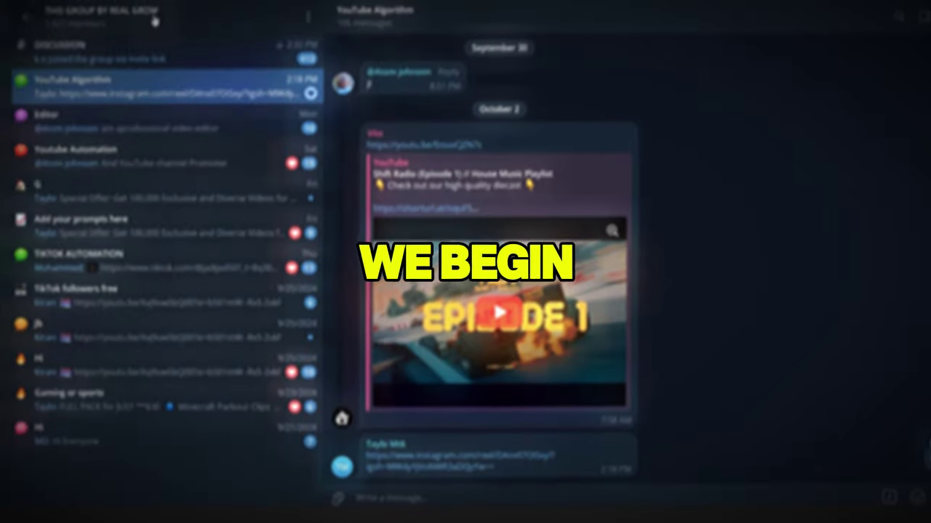
- Close the group info panel so the YouTube Algorithm topic shows in the chat
click(160, 27)
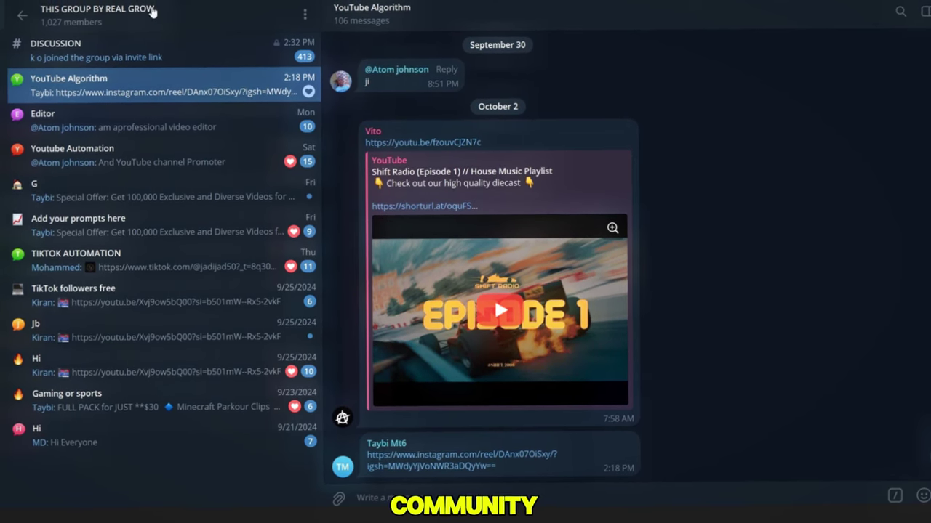
click(153, 13)
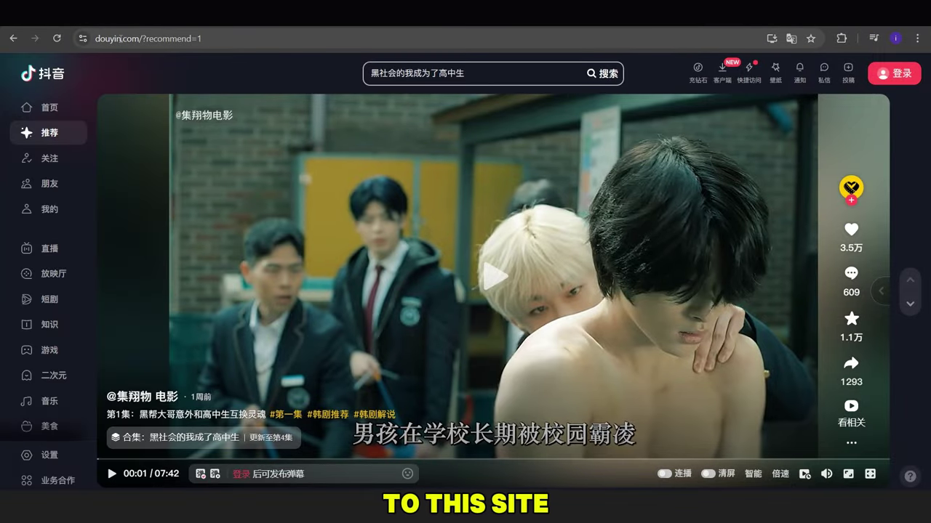
- On douyin.com, advance the recommended feed five videos to a loading live-stream entry
drag(120, 38, 97, 38)
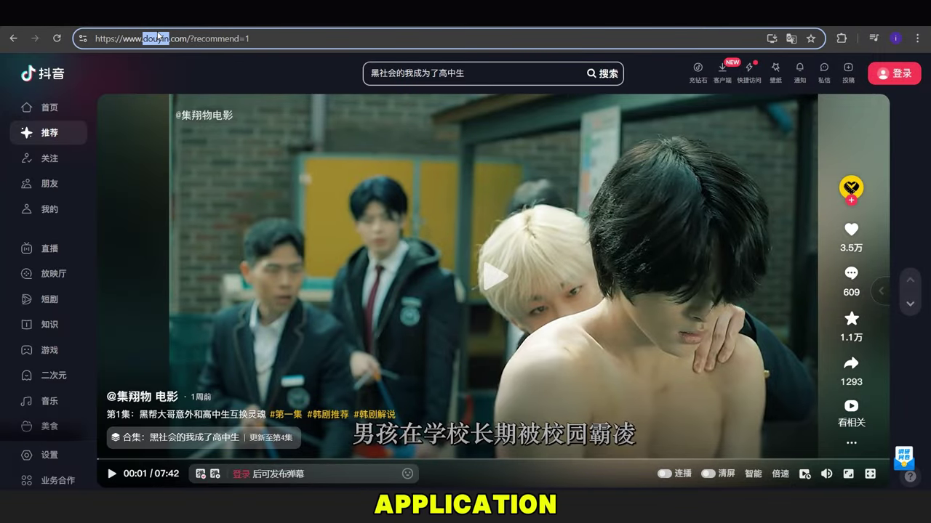
click(140, 79)
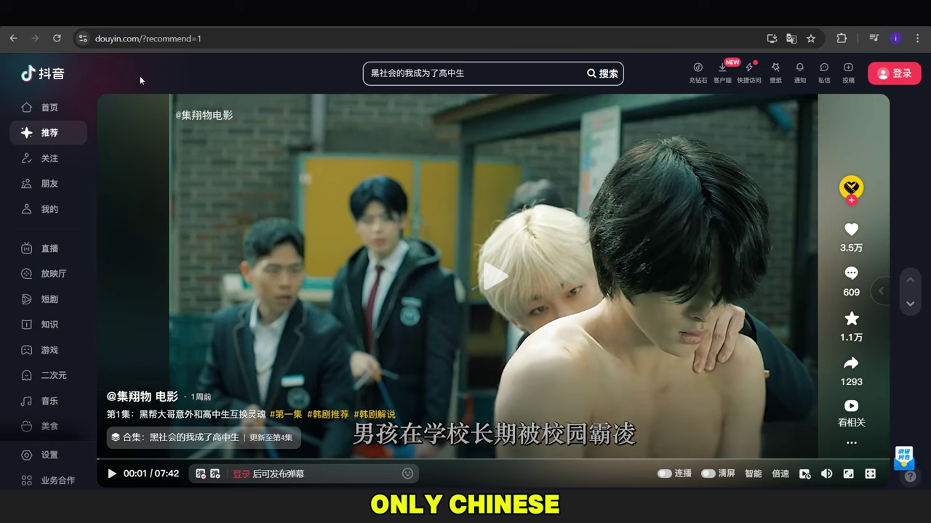
click(913, 311)
click(914, 311)
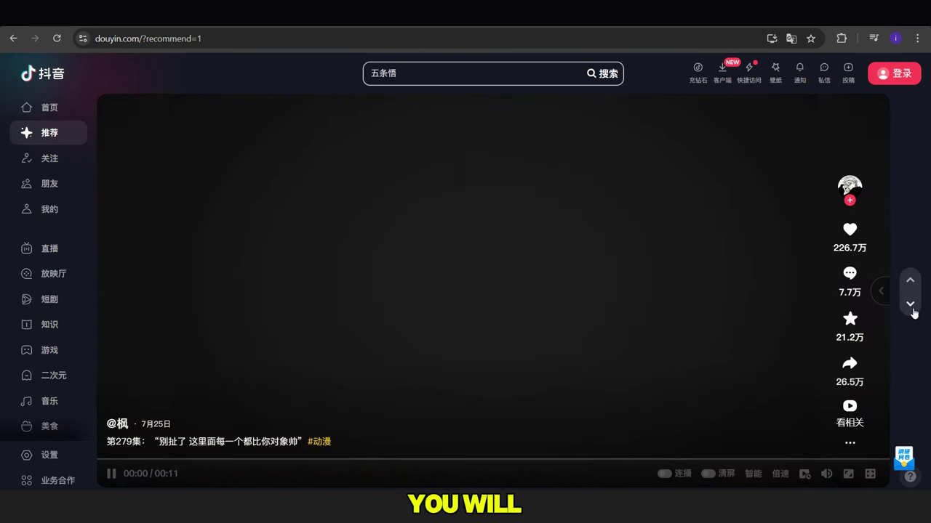
click(913, 311)
click(914, 312)
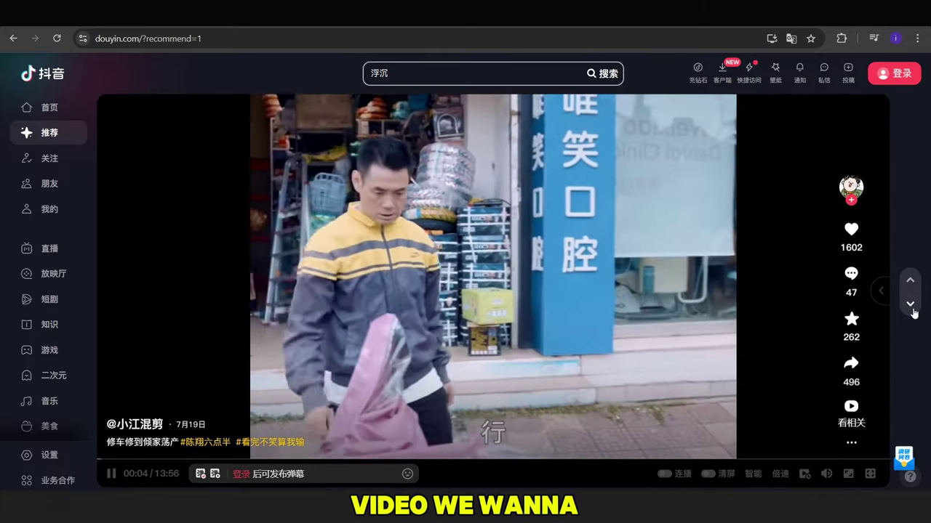
click(913, 311)
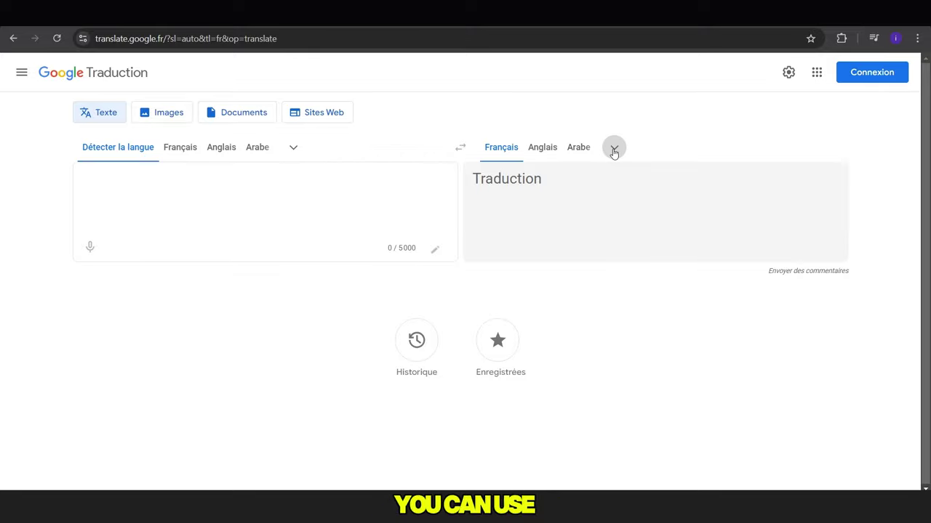
- Translate 'funny videos' into Chinois (traditionnel) and copy the translation
click(613, 149)
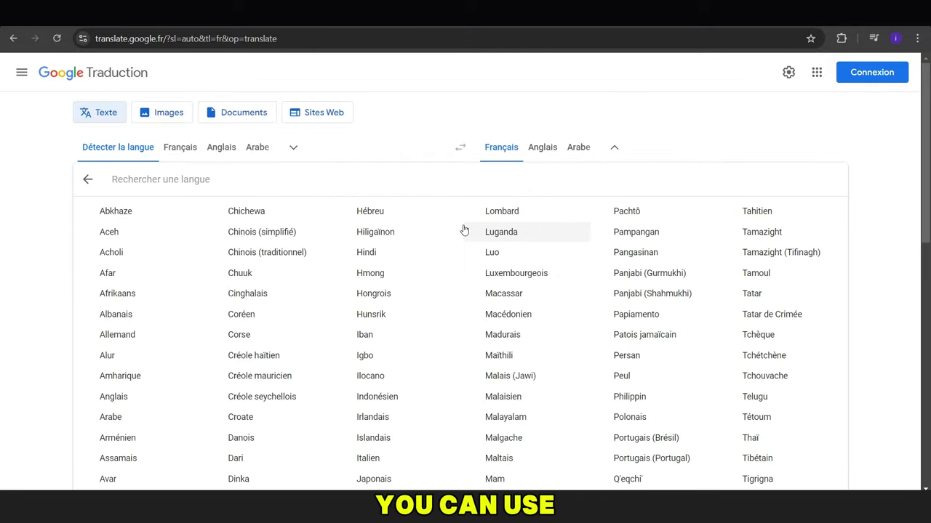
text(chi)
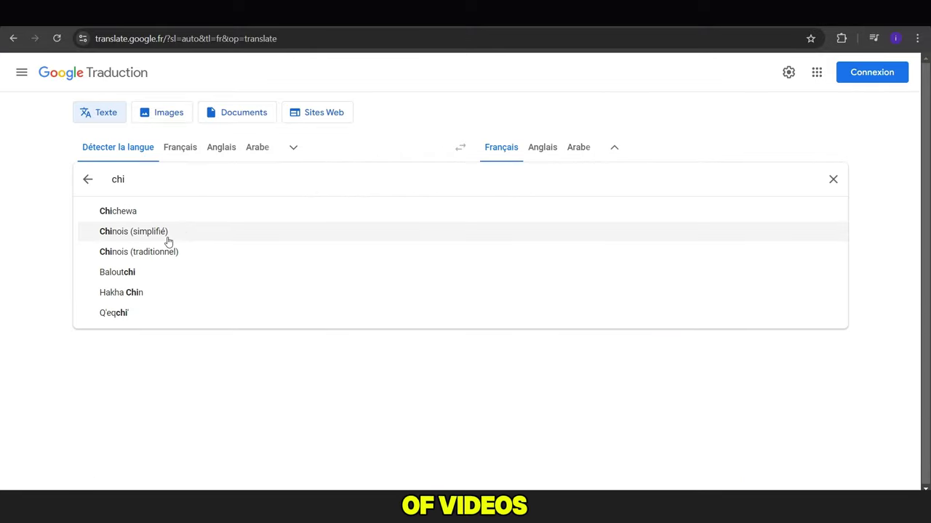
click(175, 253)
text(funny)
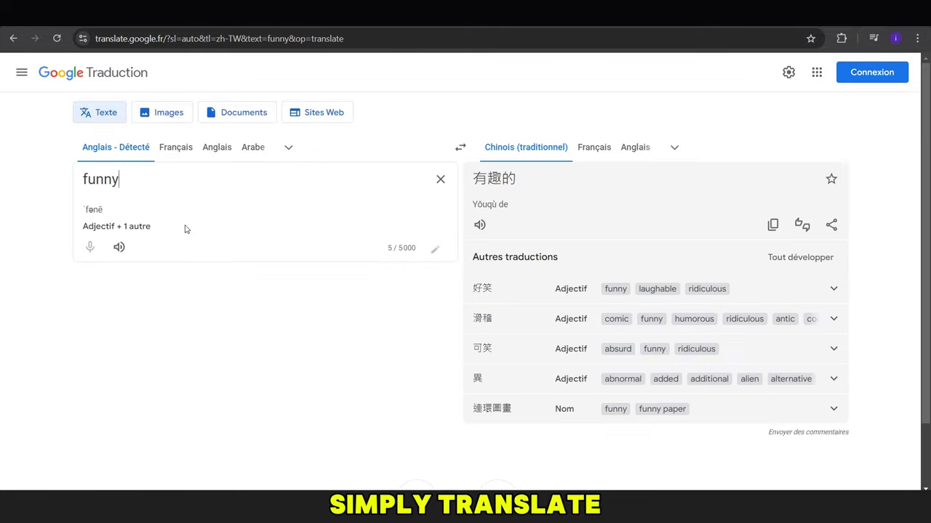
text( videos)
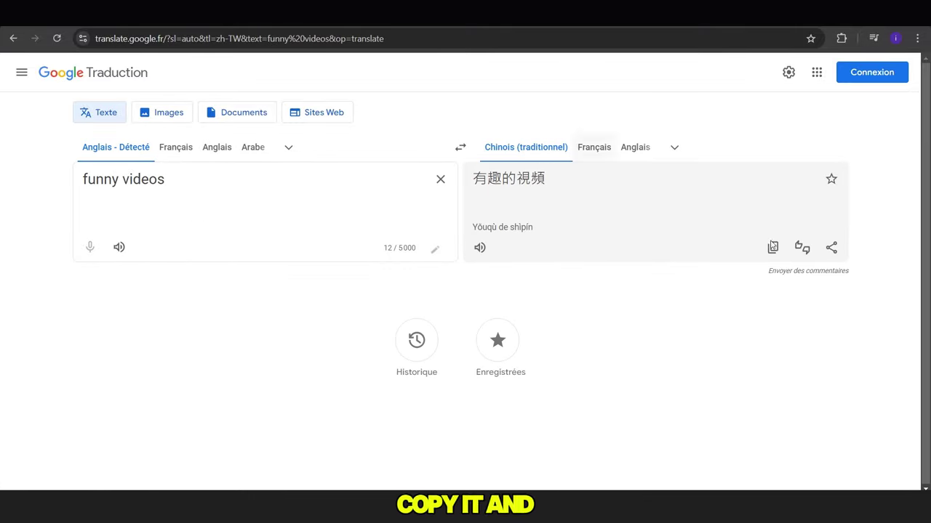
click(774, 250)
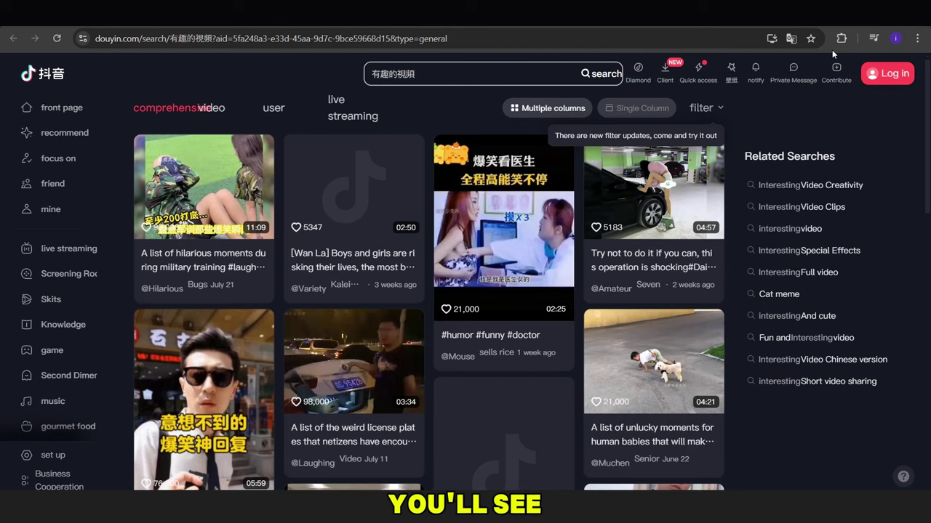
- Scroll the Douyin 'funny videos' search results and open the frozen eggplant video
scroll(650, 172, down, 2)
scroll(649, 172, down, 1)
scroll(649, 173, down, 1)
scroll(649, 174, down, 1)
scroll(649, 174, down, 1)
scroll(429, 309, down, 1)
scroll(429, 309, down, 1)
scroll(429, 309, down, 3)
scroll(429, 309, down, 1)
scroll(429, 309, down, 3)
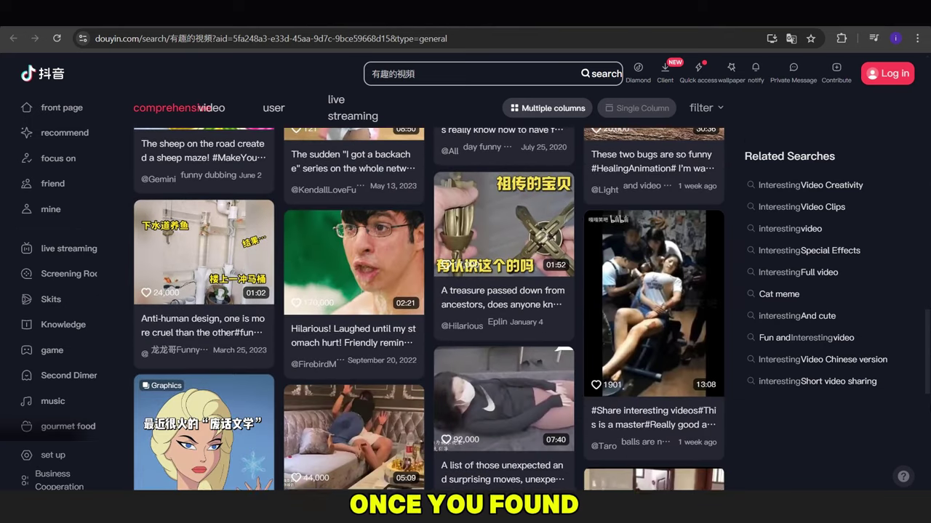
scroll(429, 309, down, 3)
scroll(429, 309, down, 3)
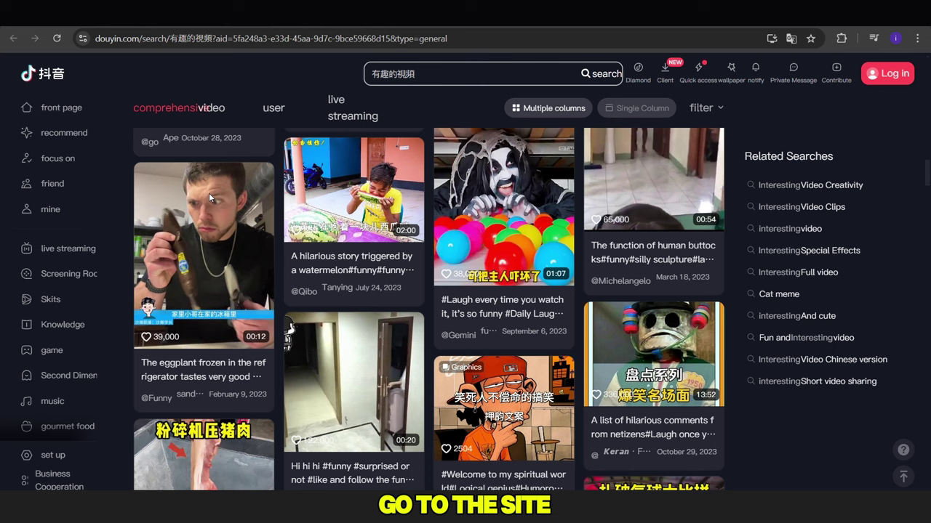
click(208, 277)
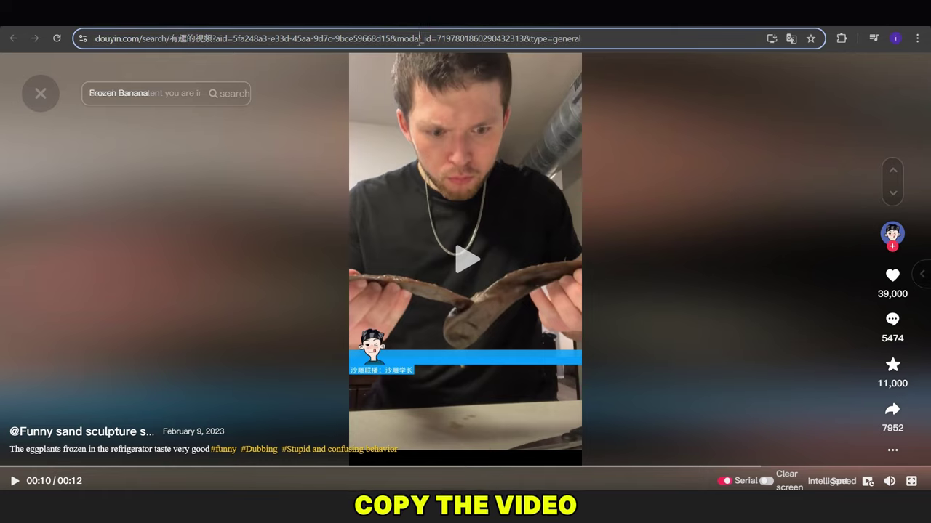
- Paste the eggplant video's URL into SnapDouyin's download field
click(420, 39)
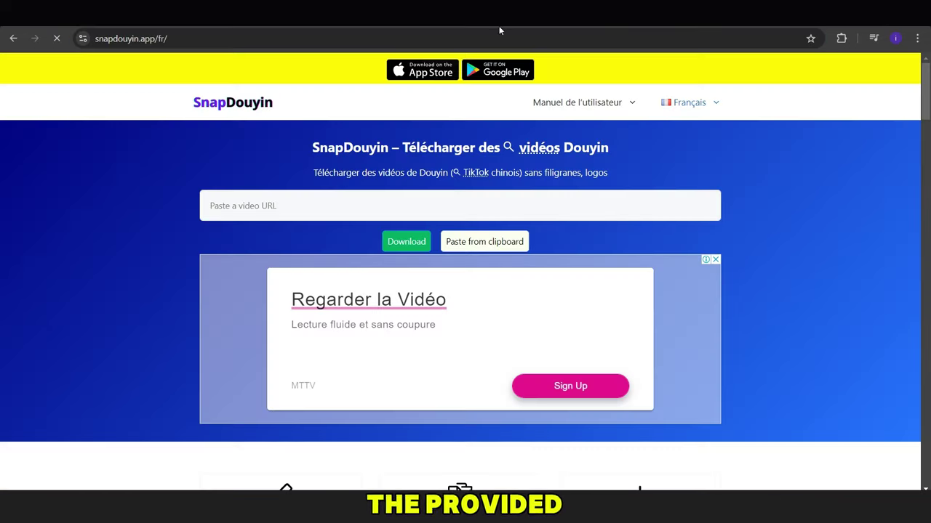
click(432, 205)
key(ctrl+v)
- Save the eggplant clip from SnapDouyin as HD MP4 and dismiss the ad popup
click(403, 244)
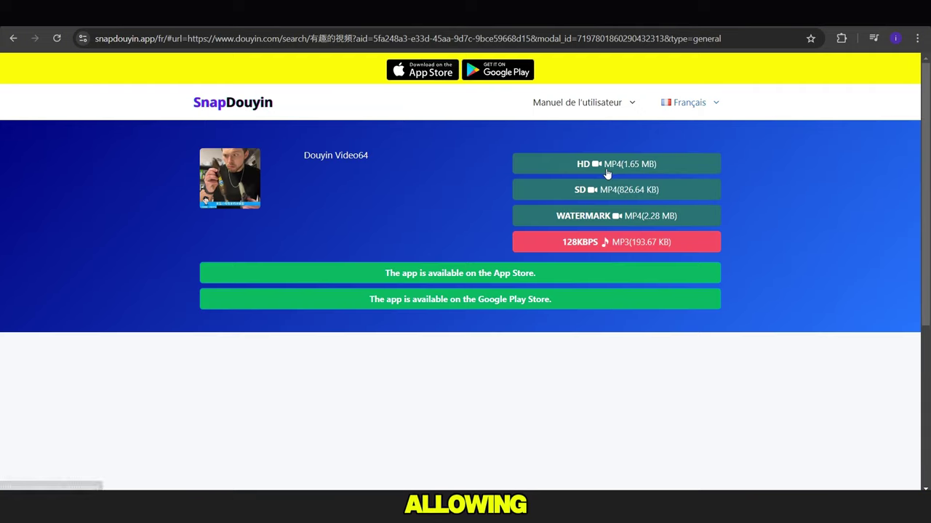
click(611, 166)
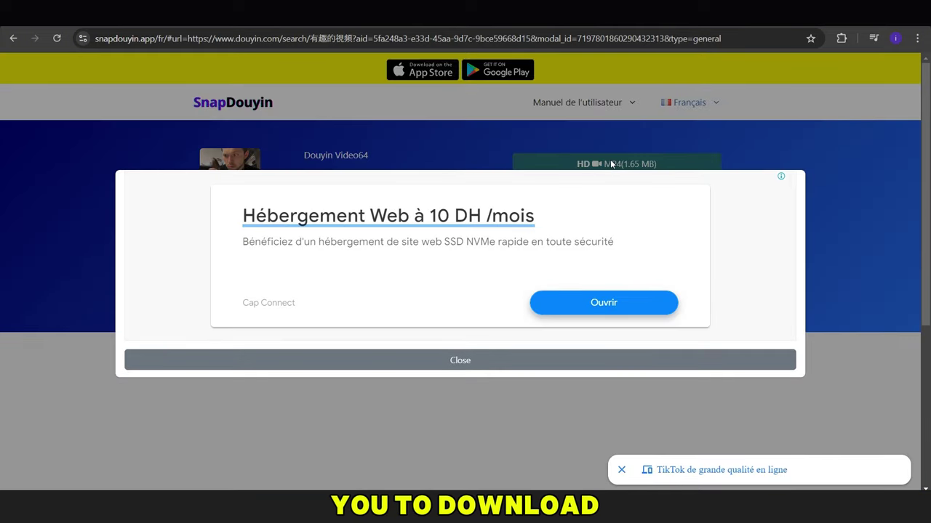
click(620, 358)
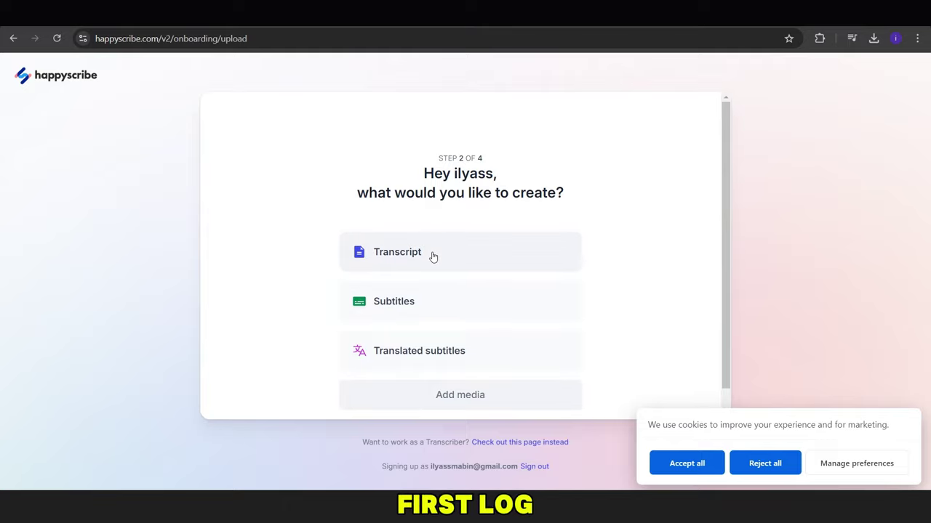
- Start a Happy Scribe transcript and upload the eggplant MP4, machine-generated English (United States)
click(433, 256)
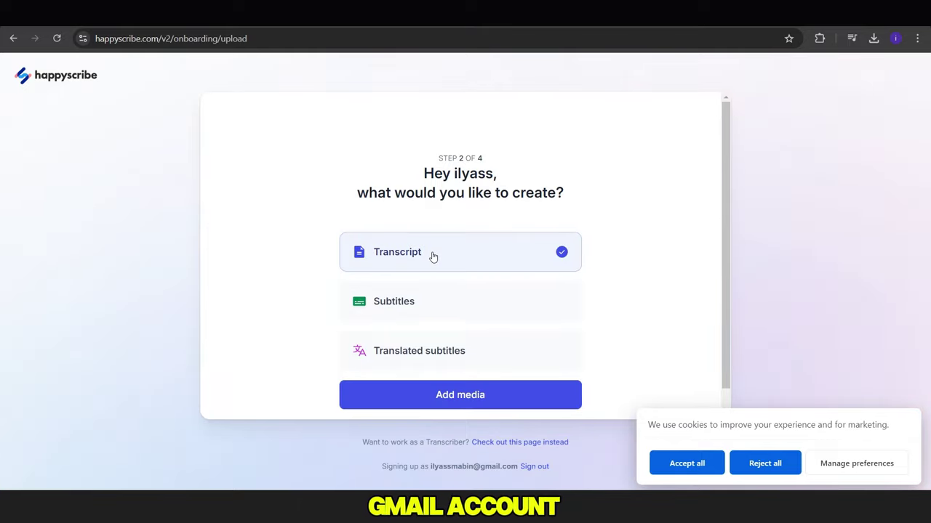
click(455, 399)
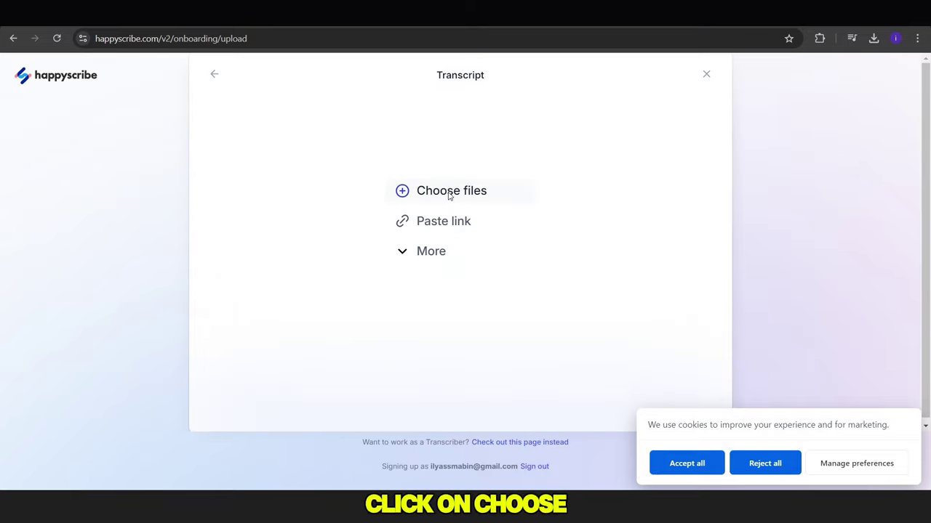
click(449, 195)
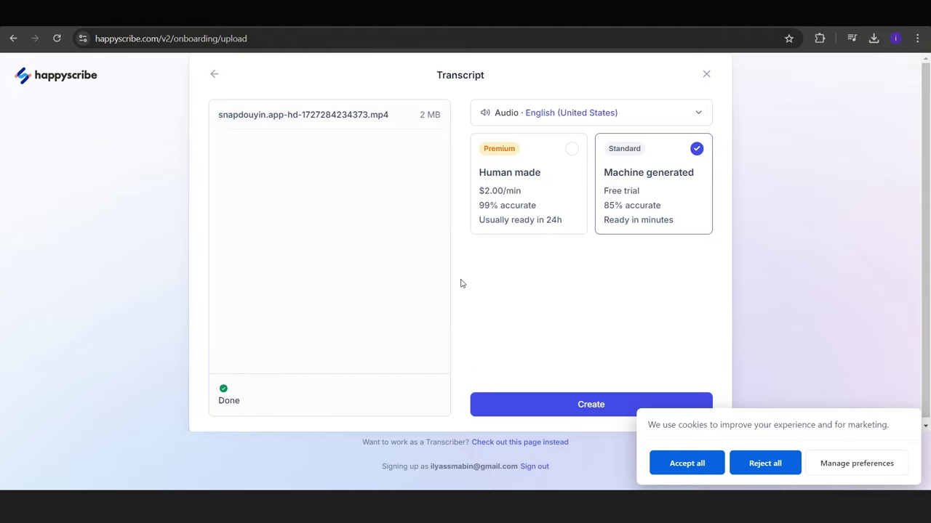
- Keep English (United States) as the audio language and create the transcript
click(626, 118)
click(631, 80)
click(509, 406)
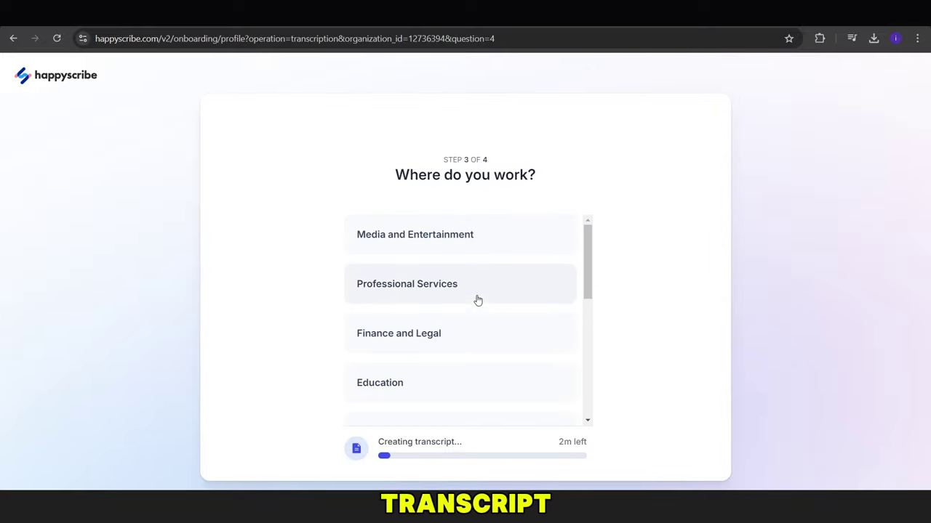
- Answer the onboarding questions: Education workplace, team size and role
click(484, 382)
click(488, 251)
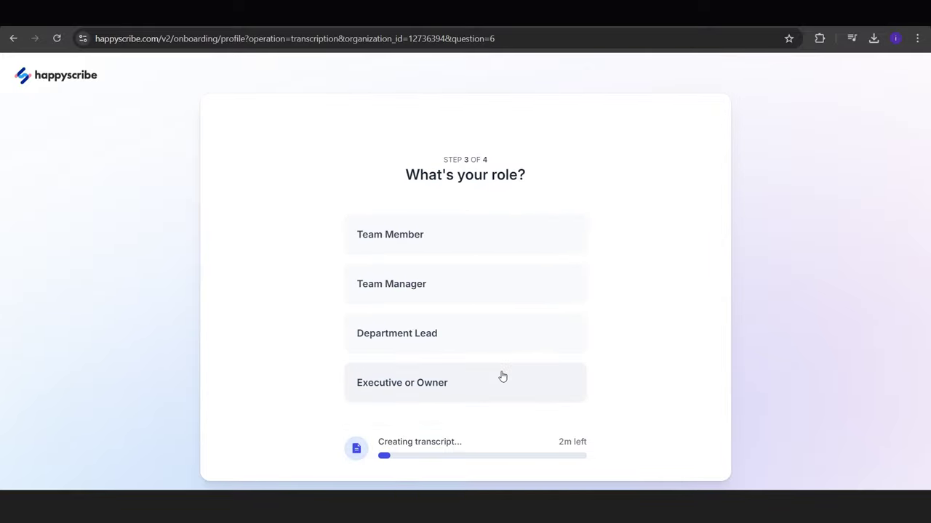
click(490, 262)
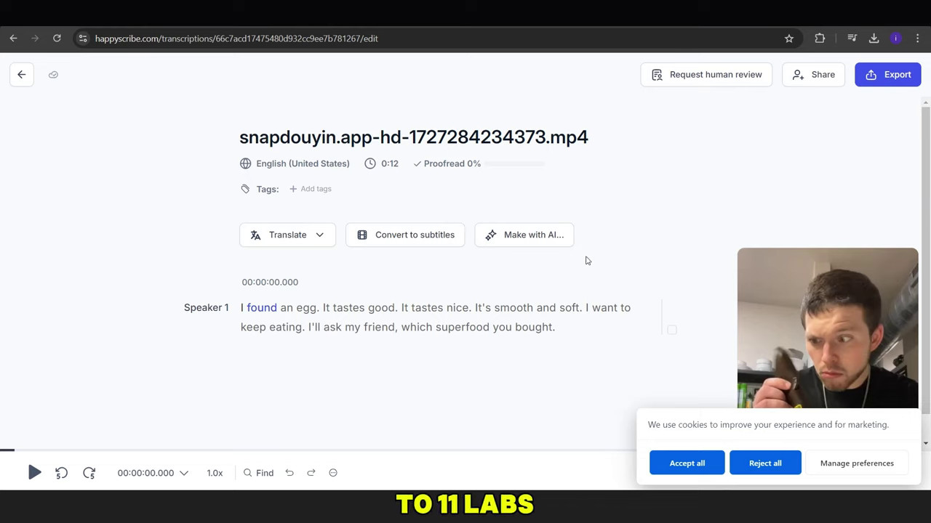
- Put the transcript paragraph into ElevenLabs Text to Speech and generate it with Tyler Kurk
drag(555, 327, 241, 309)
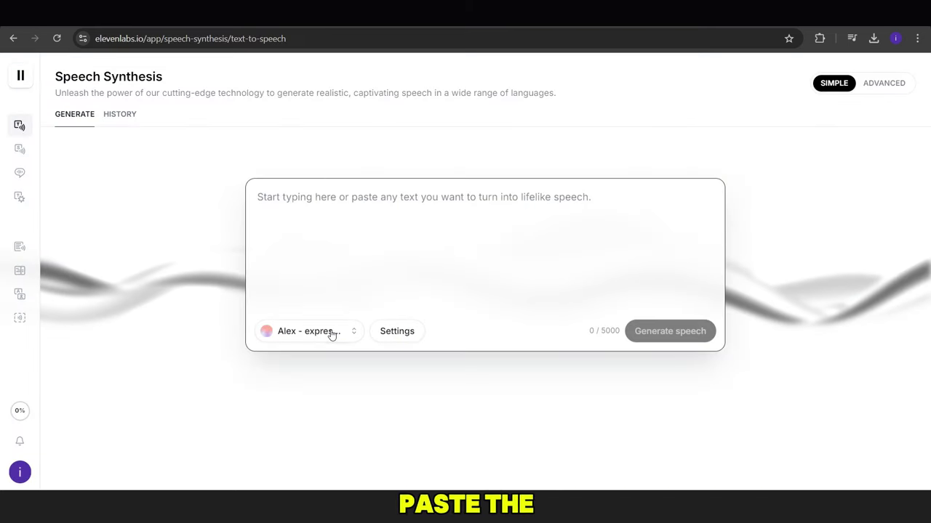
click(329, 332)
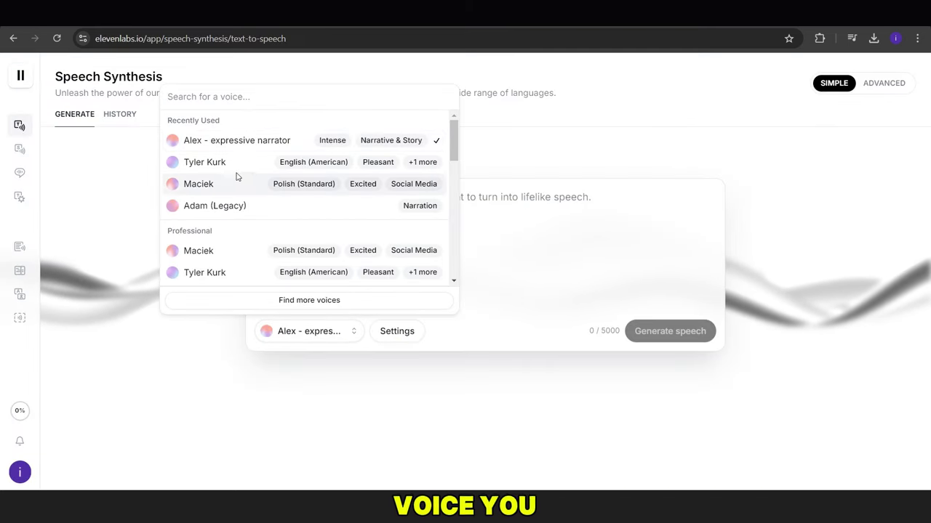
click(222, 163)
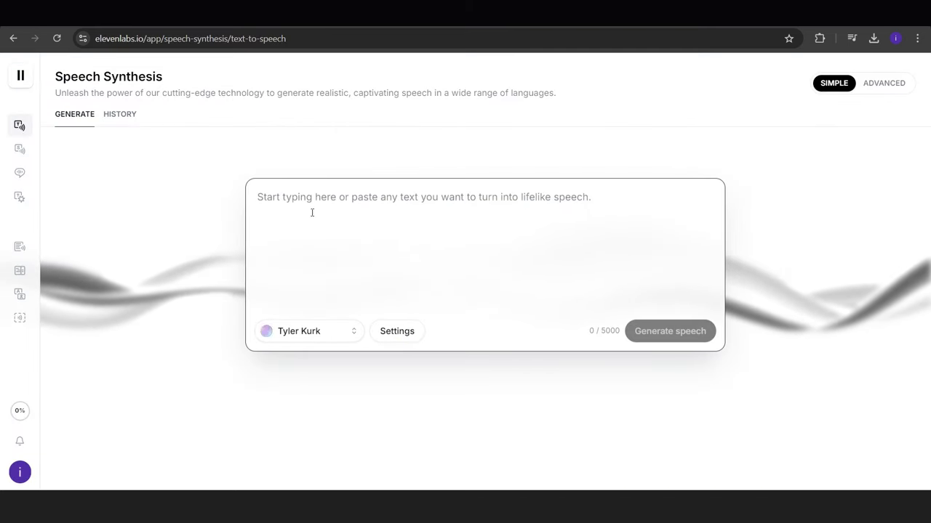
text(I found an egg. It tastes good. It tastes nice. It's smooth and soft. I want to keep eating. I'll ask my friend, which superfood you bought.)
click(689, 330)
- Switch the narration voice to Adam (Legacy) and regenerate the speech
click(352, 332)
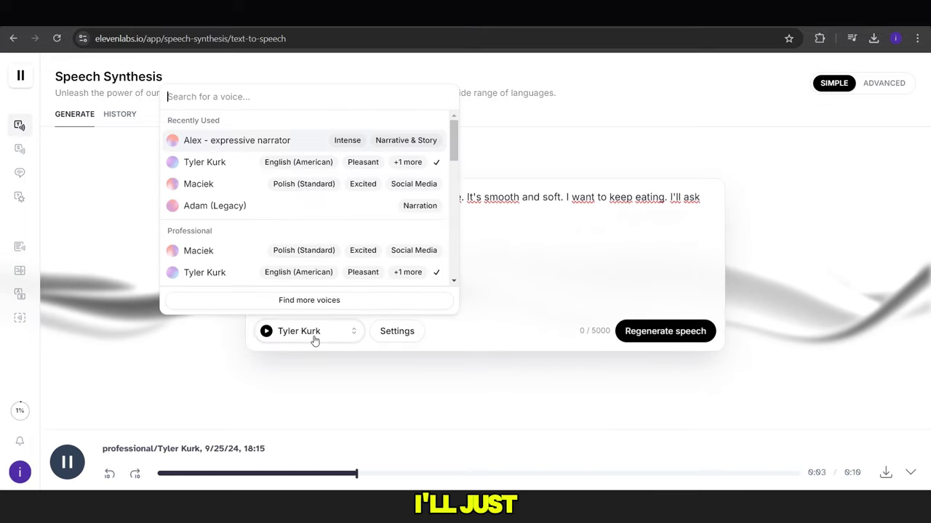
scroll(457, 164, down, 1)
mouse_move(457, 163)
mouse_down()
mouse_move(461, 212)
mouse_move(456, 126)
mouse_up()
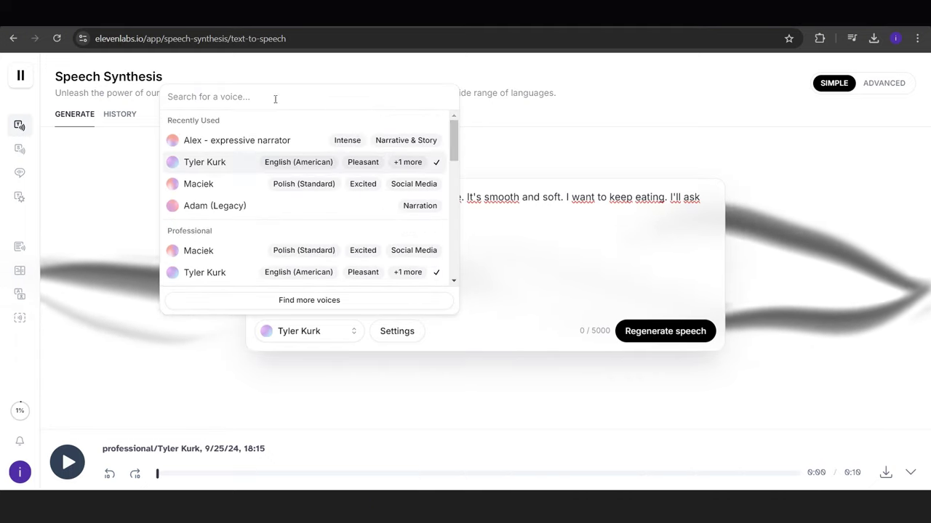
click(291, 207)
click(645, 329)
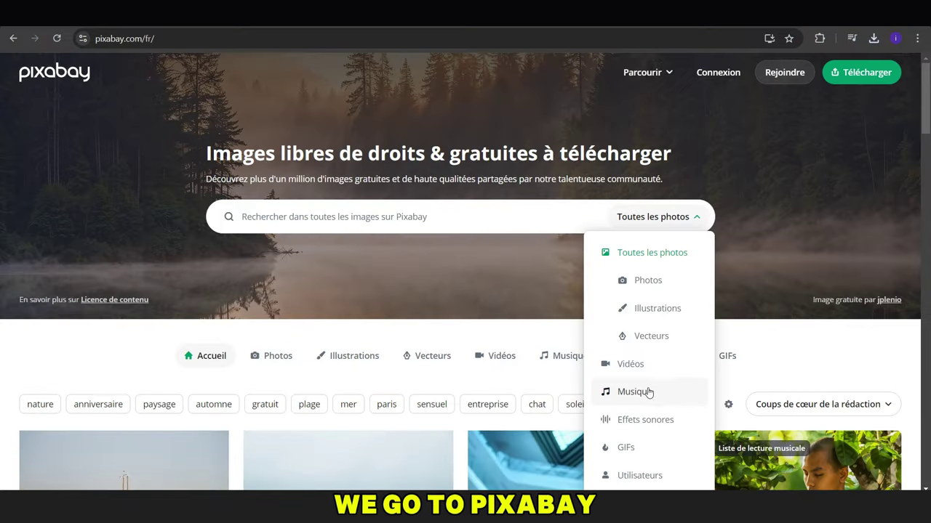
- Search Pixabay for 'funny' with the media type set to Musique
click(649, 392)
click(401, 223)
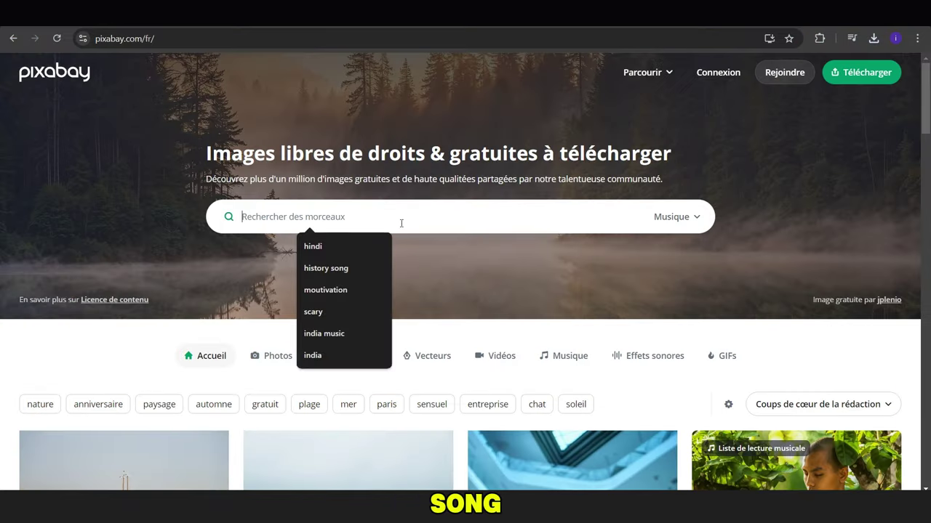
text(funn)
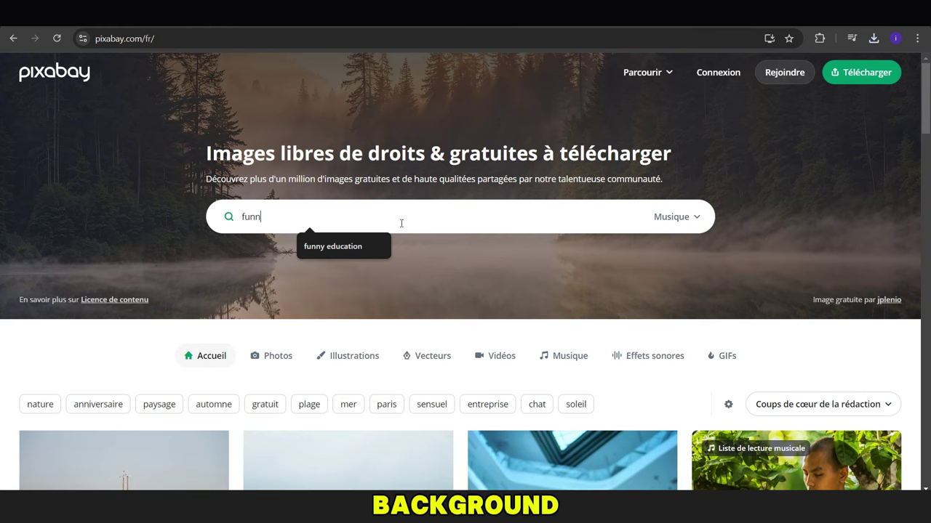
text(y)
click(263, 269)
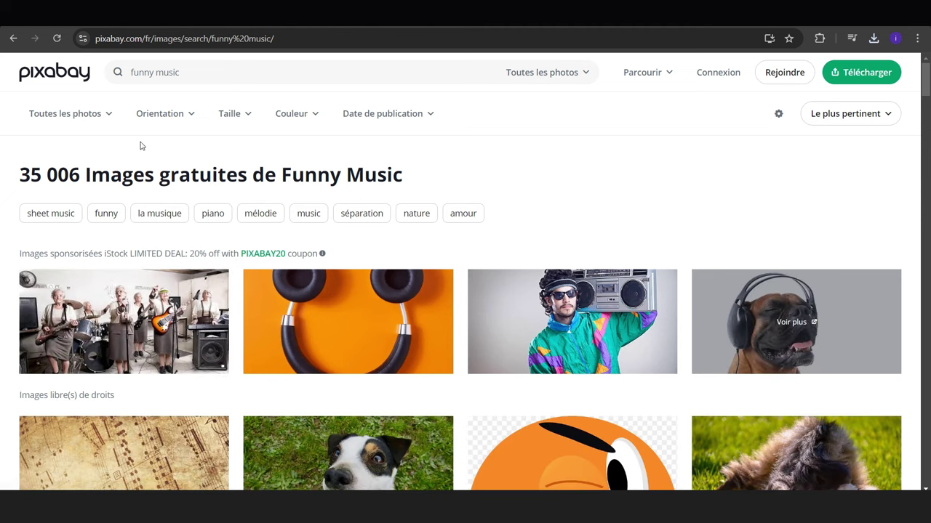
click(542, 75)
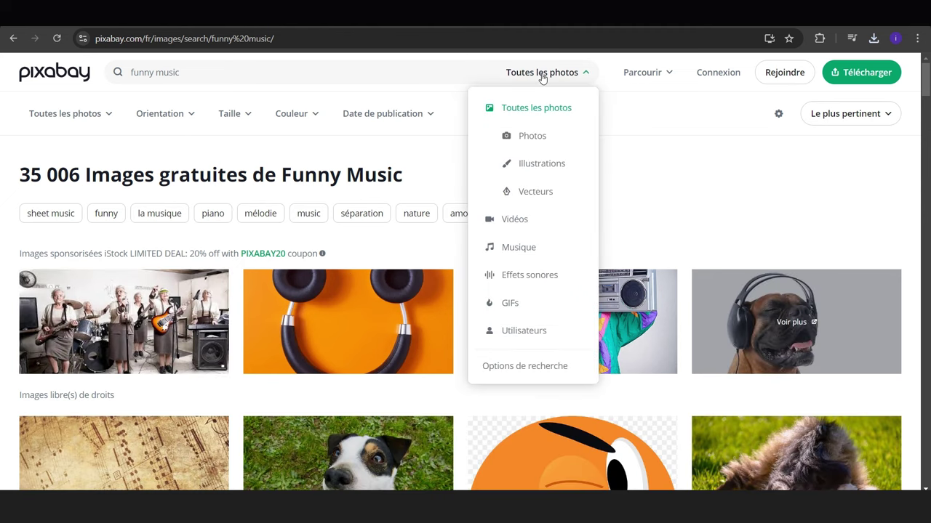
click(544, 245)
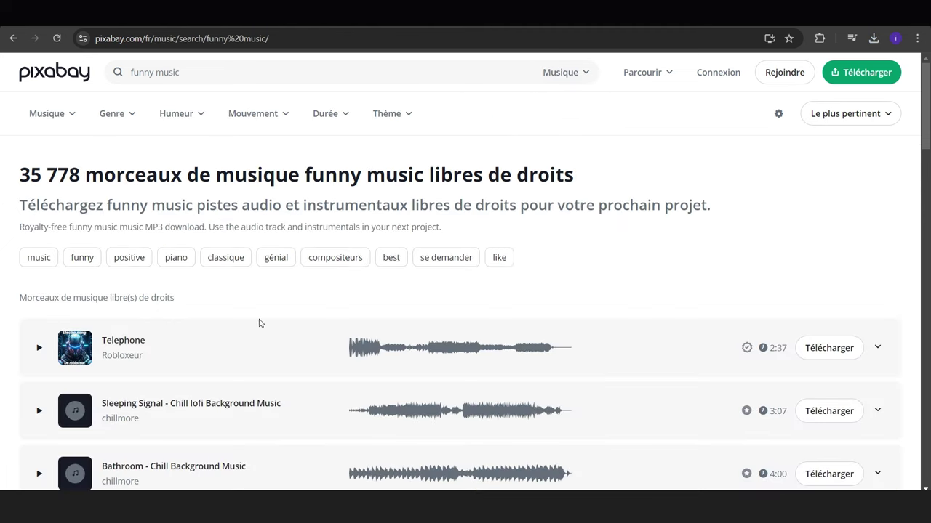
- Preview funny tracks and download Leo Delibes Sylvia Pizzicato, closing the thank-you popup
click(370, 349)
scroll(926, 131, down, 2)
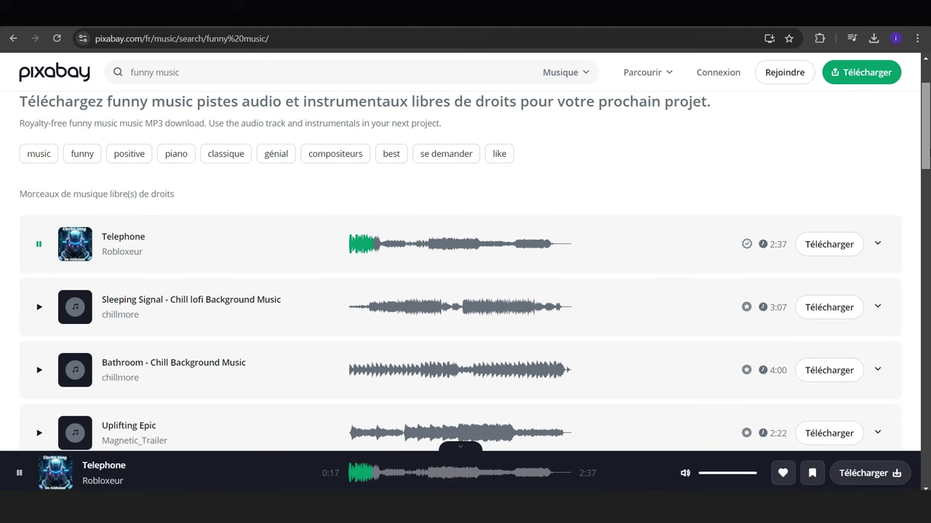
click(93, 154)
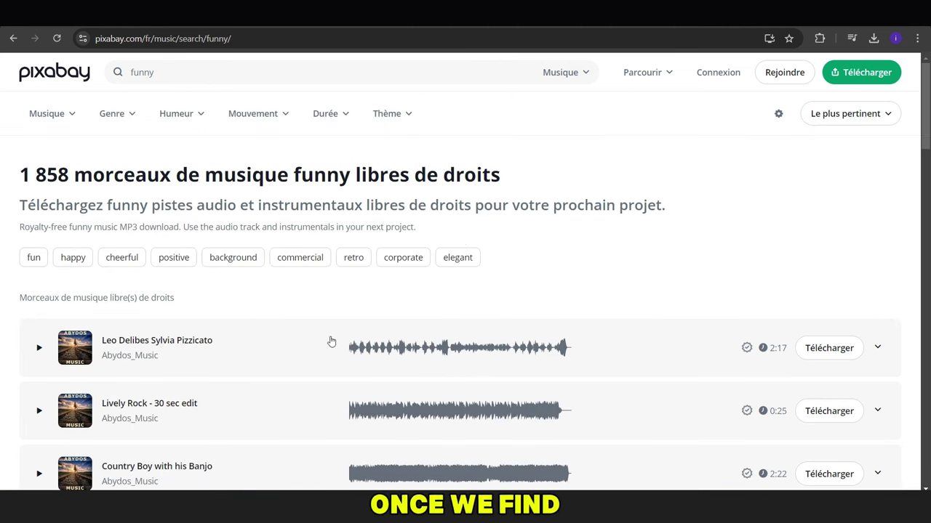
click(376, 342)
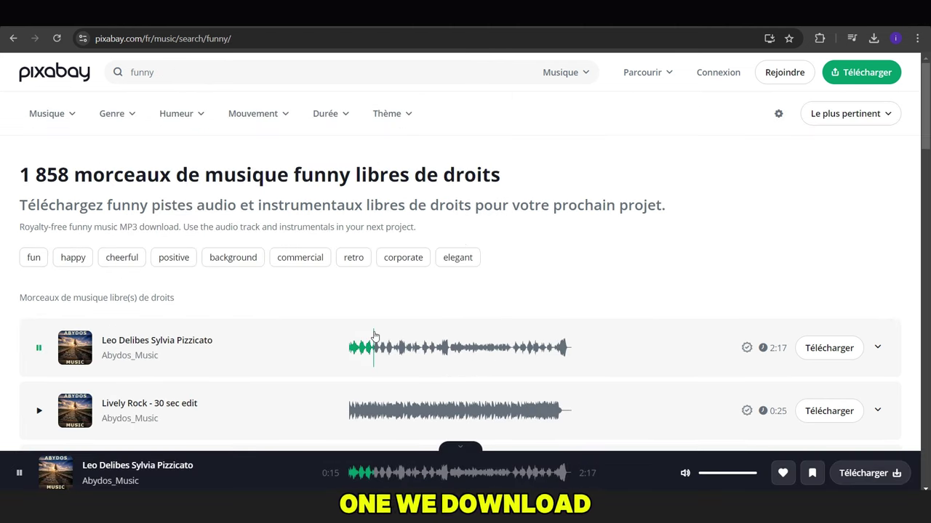
click(826, 349)
click(630, 224)
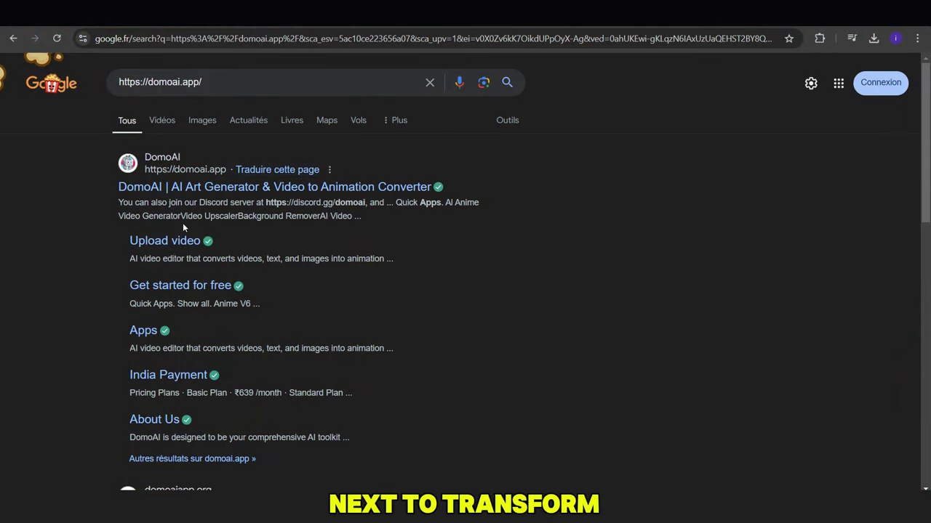
- Open DomoAI from Google, sign in, and open the Video AI style tool for uploading
click(193, 187)
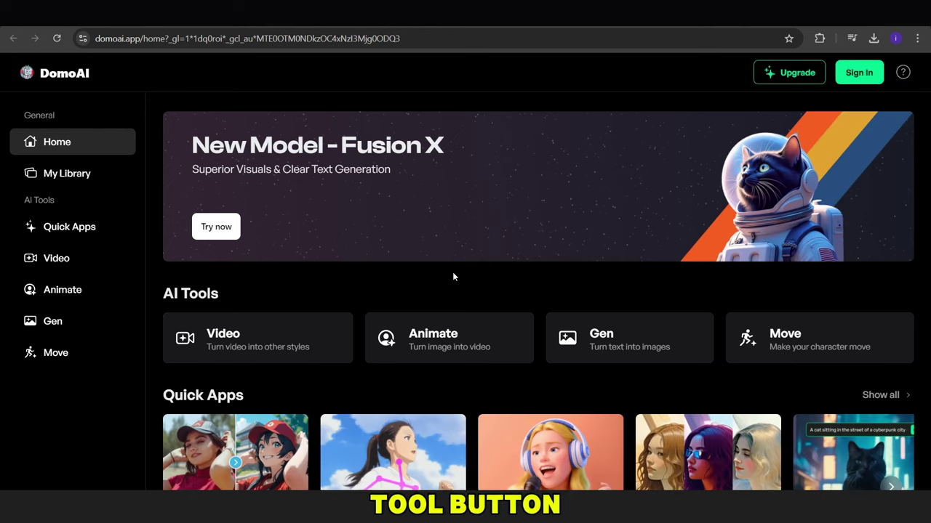
click(859, 73)
click(572, 174)
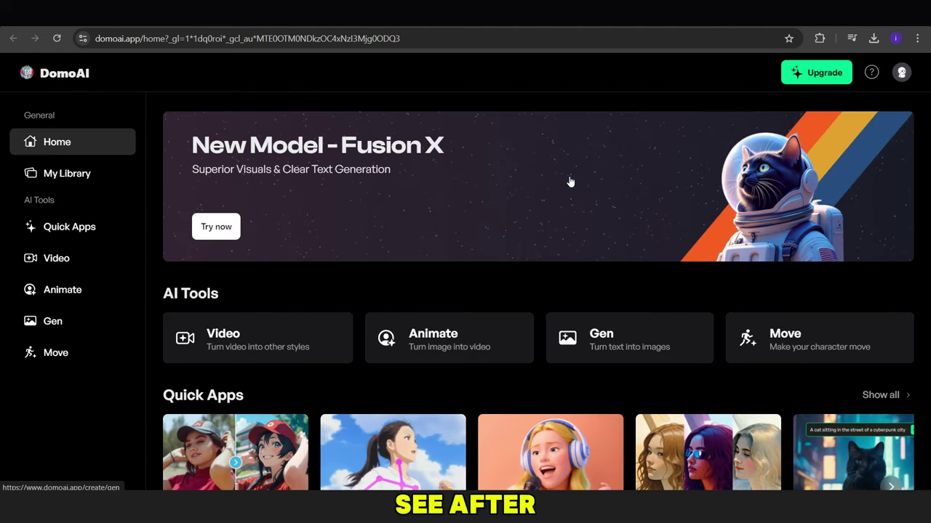
click(298, 359)
click(516, 406)
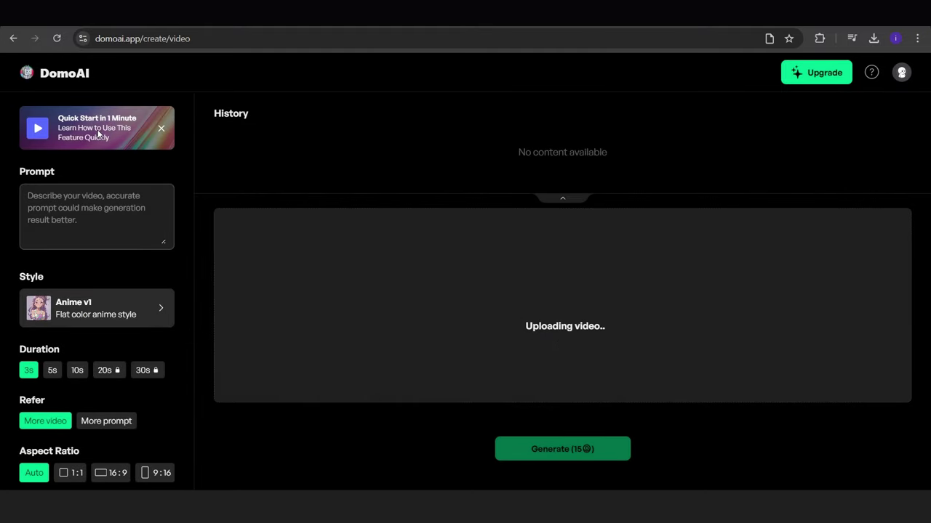
- Restyle the uploaded clip as Anime v6 with prompt 'an old banana' in 9:16, and generate it
click(86, 313)
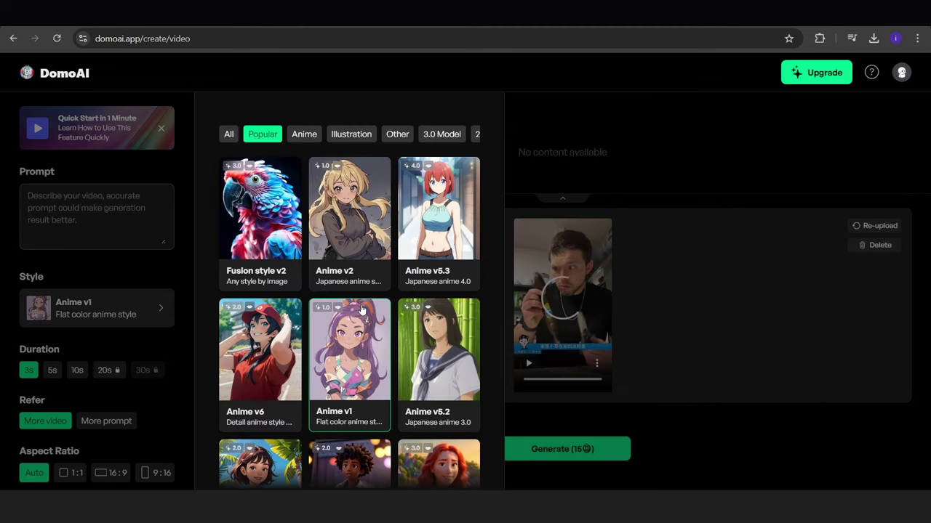
click(269, 341)
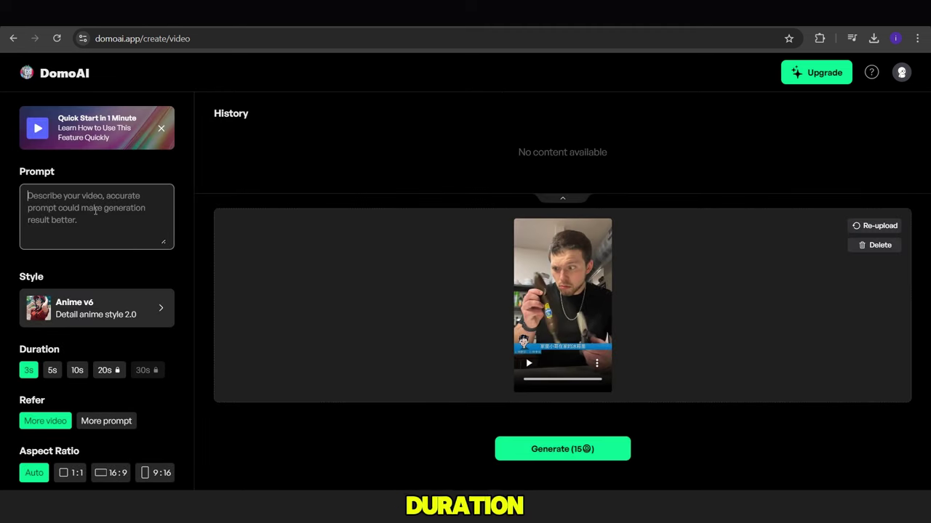
text(an old )
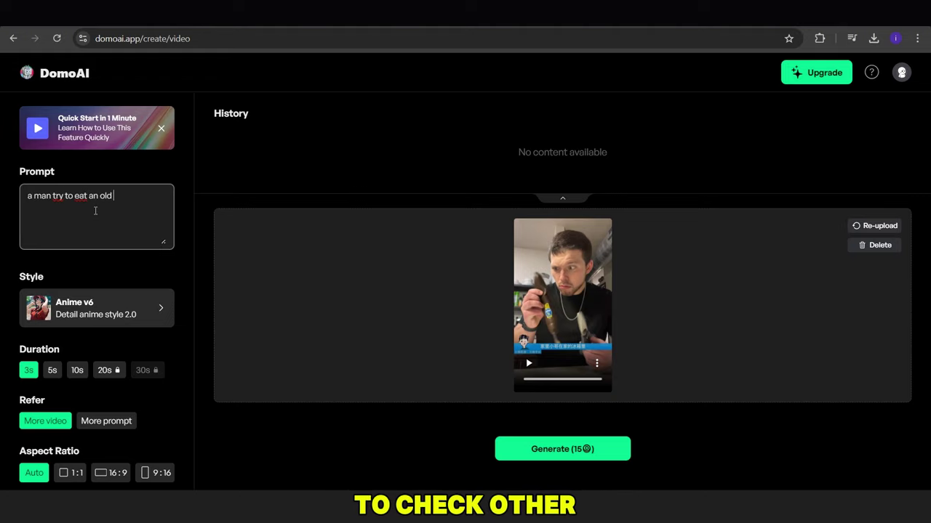
text(banana)
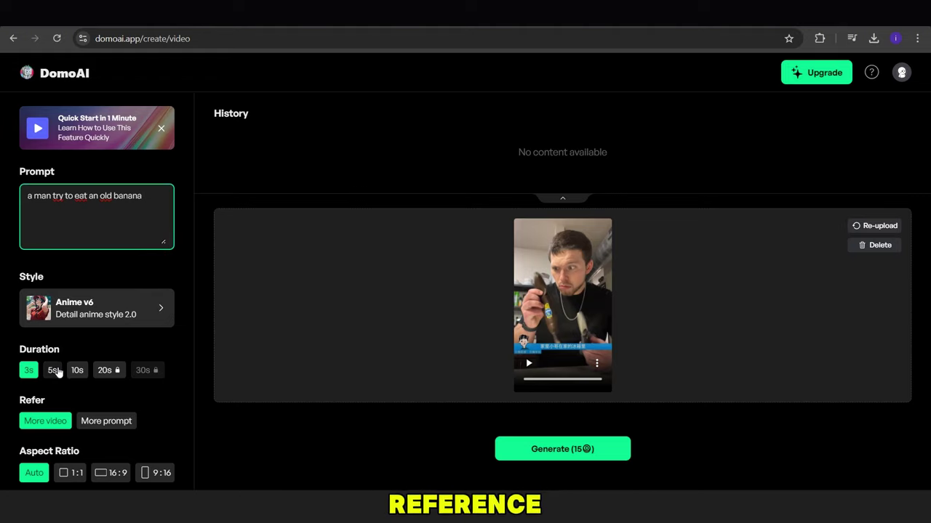
click(85, 372)
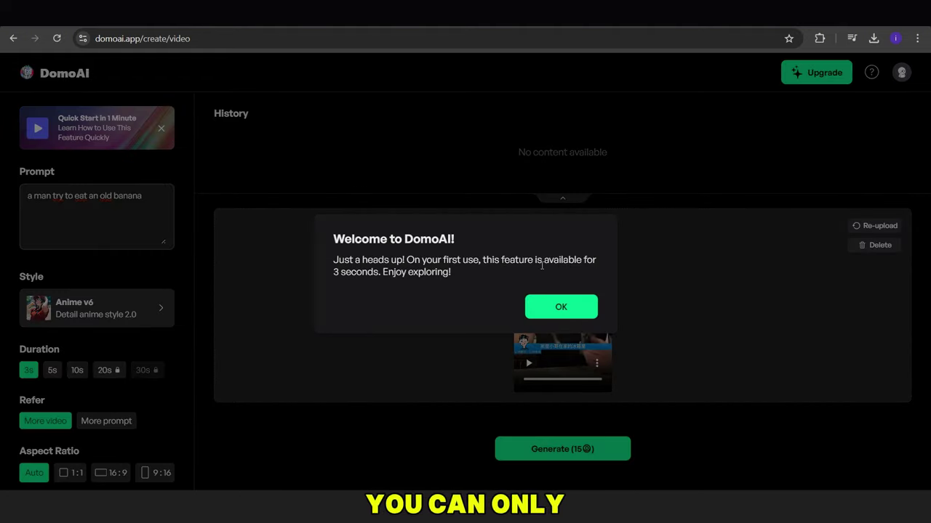
click(557, 297)
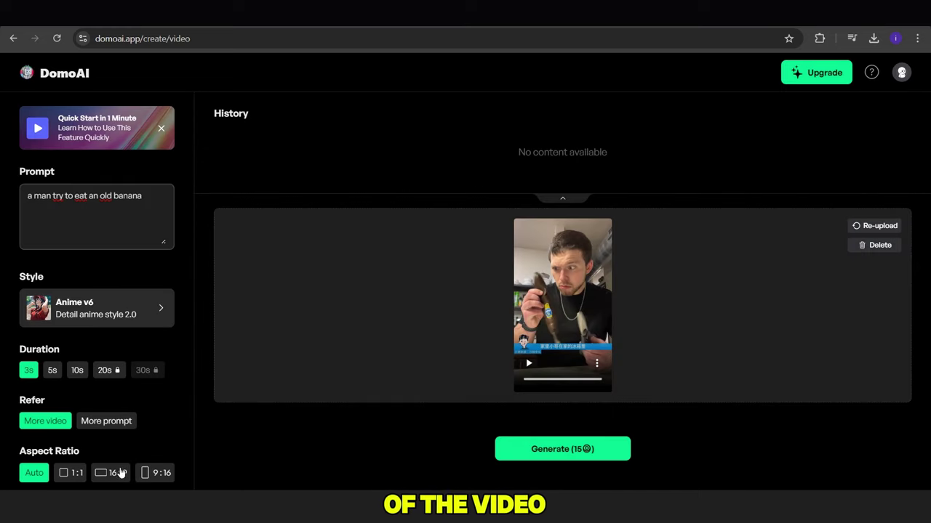
click(150, 474)
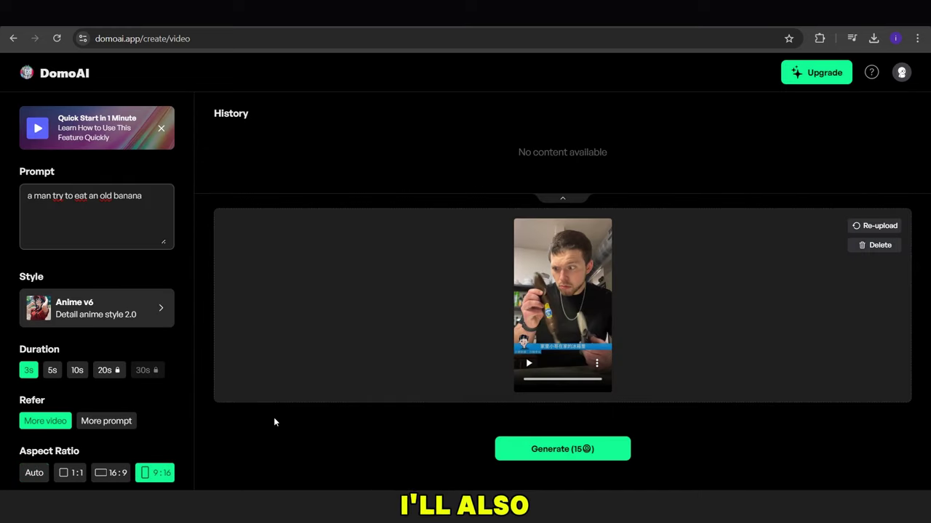
click(568, 450)
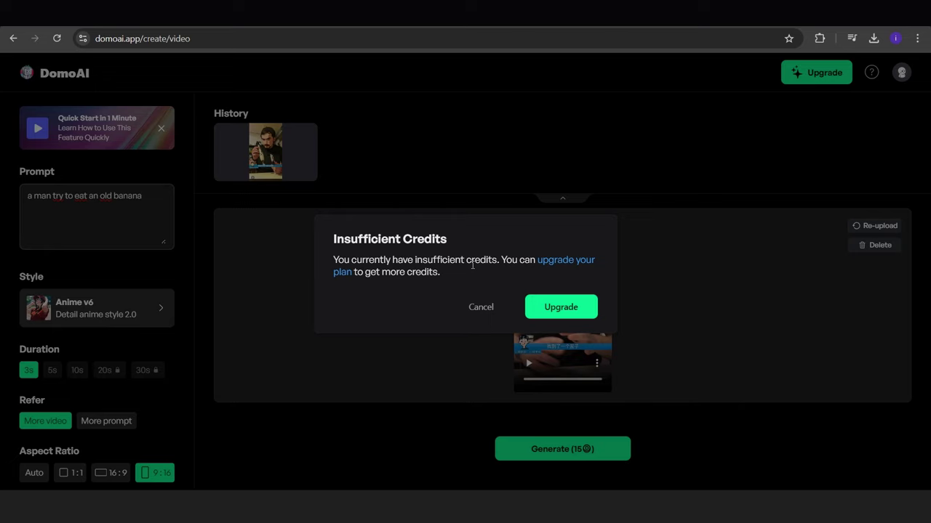
- Dismiss the insufficient-credits notice and play the generated anime clip from History
click(490, 306)
mouse_move(266, 152)
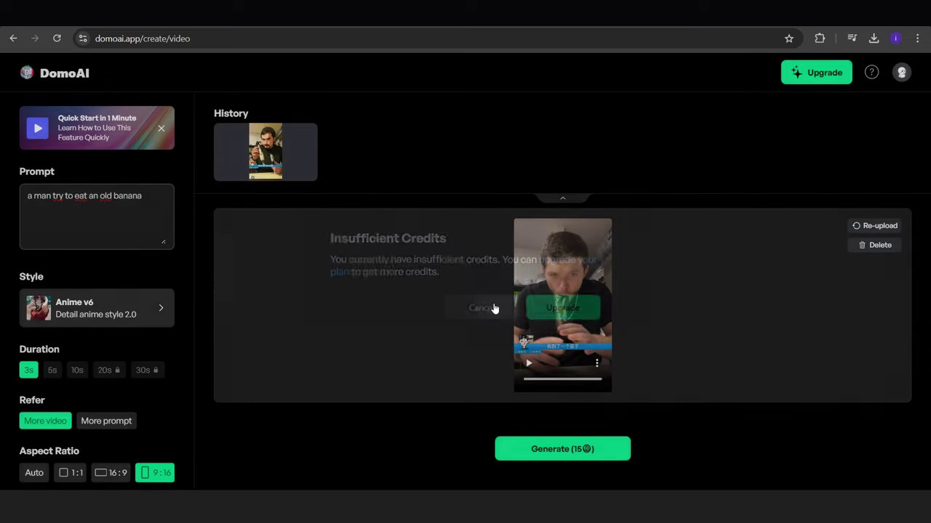
click(274, 172)
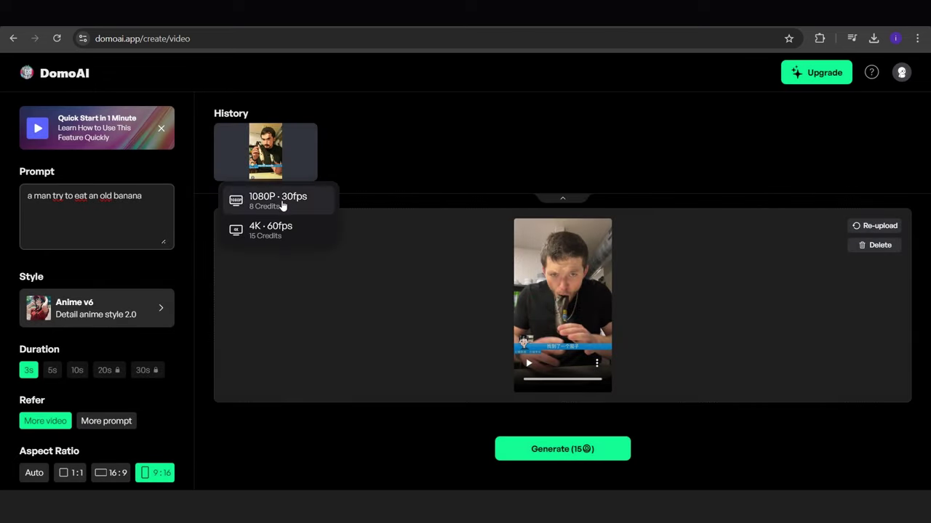
click(308, 174)
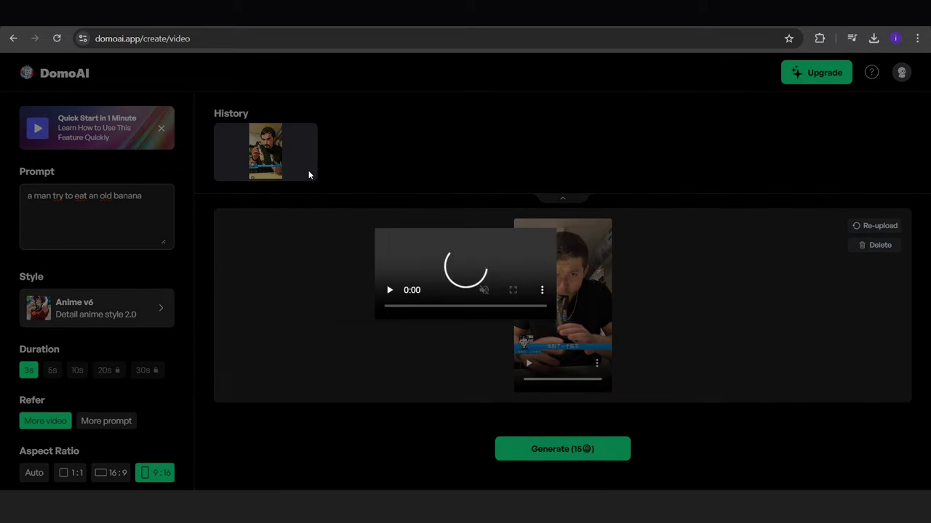
click(391, 290)
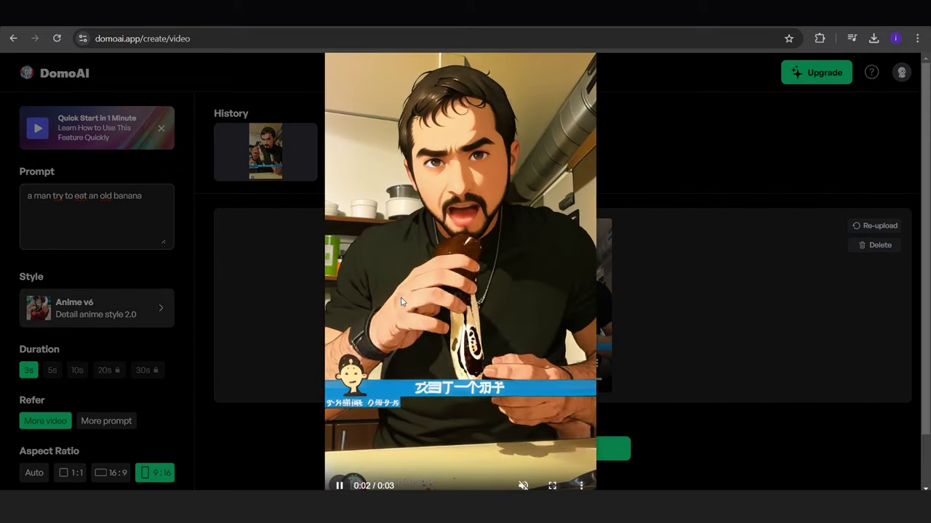
click(341, 486)
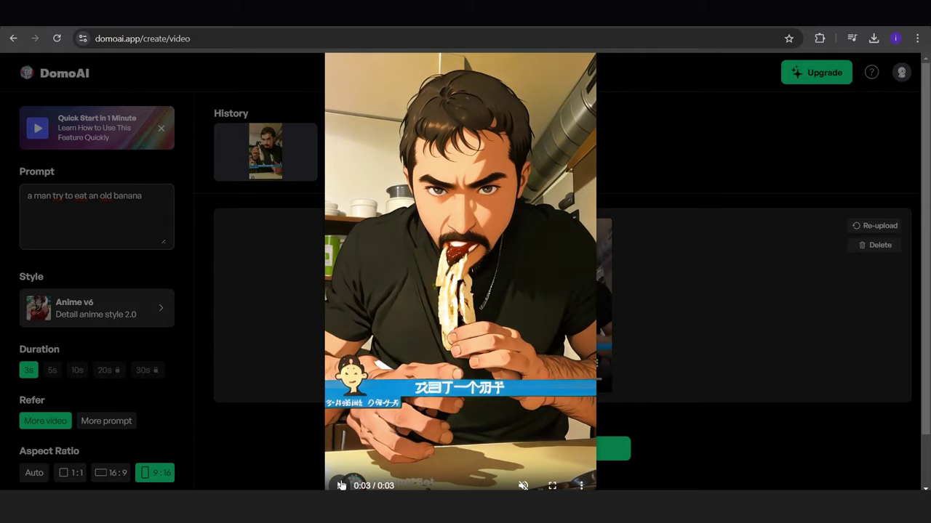
- Download the generated anime clip using the player's Télécharger option
click(581, 486)
click(644, 232)
click(264, 158)
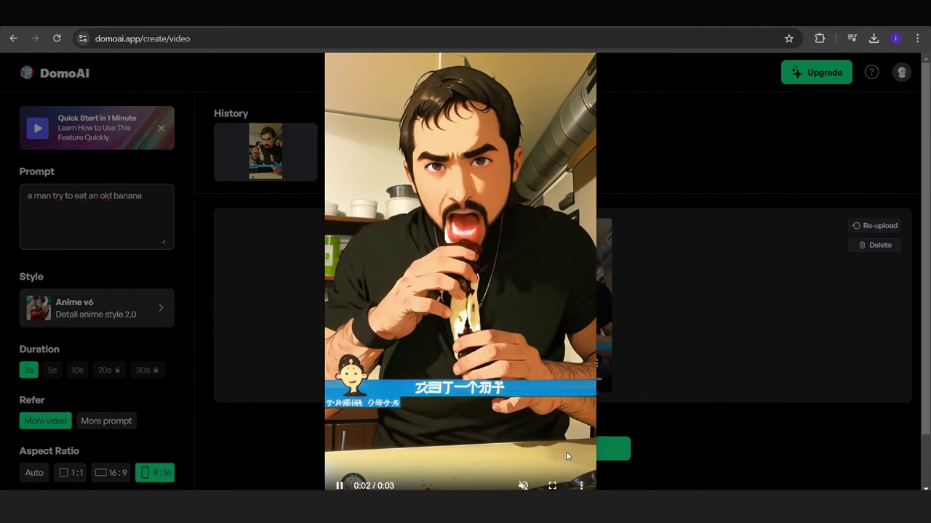
click(581, 486)
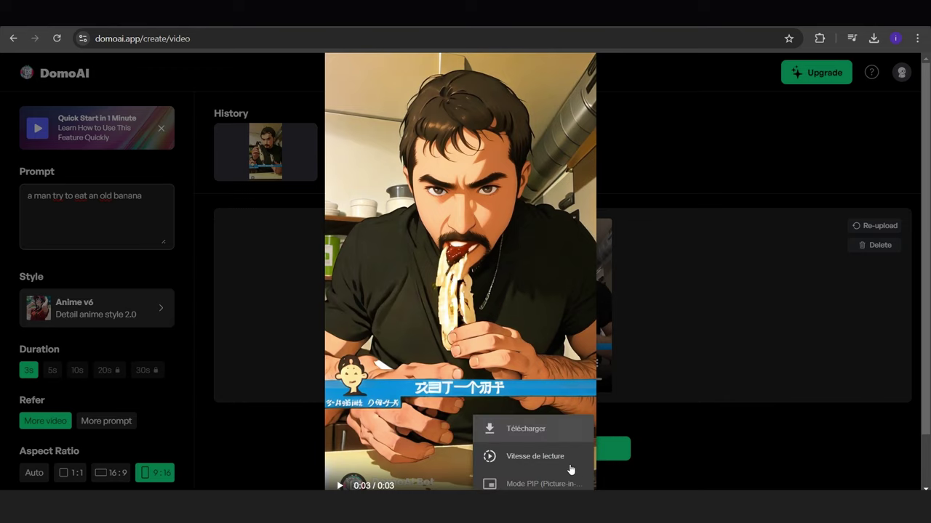
click(547, 434)
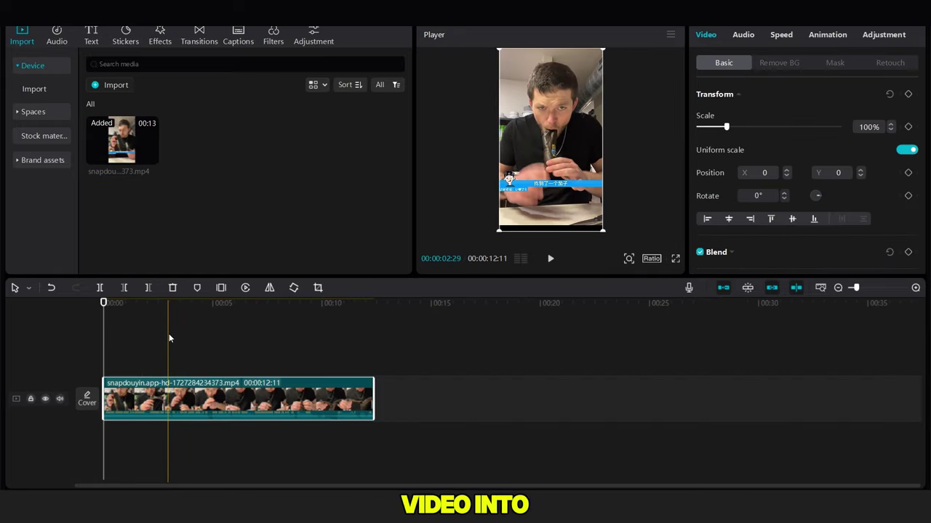
- Trim the clip to its next 3-second section and export it as '2 part' at 60fps
click(168, 338)
key(q)
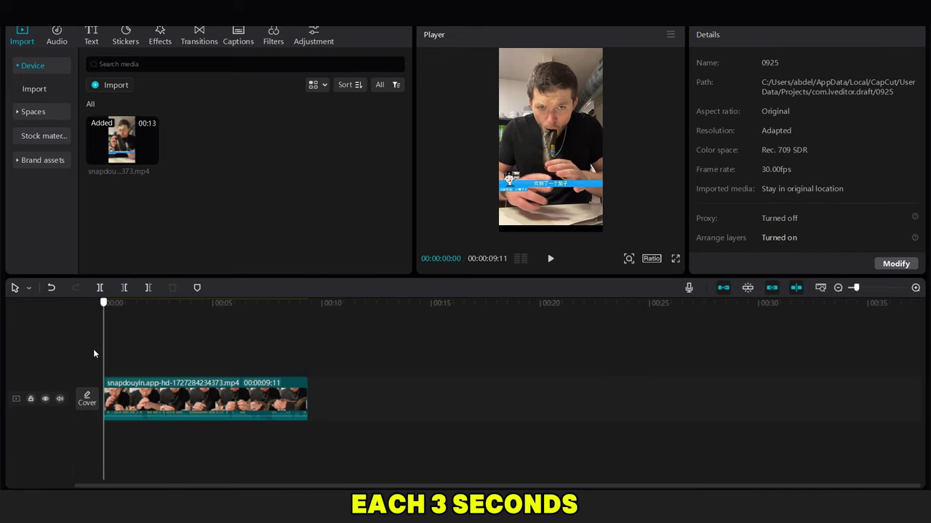
click(168, 355)
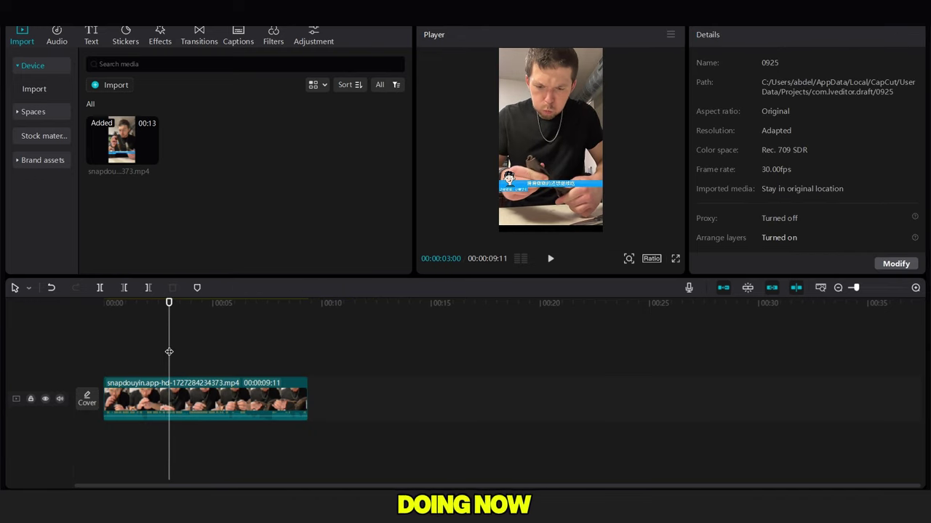
click(169, 398)
key(w)
key(ctrl+e)
key(ctrl+a)
text(2 part)
click(589, 251)
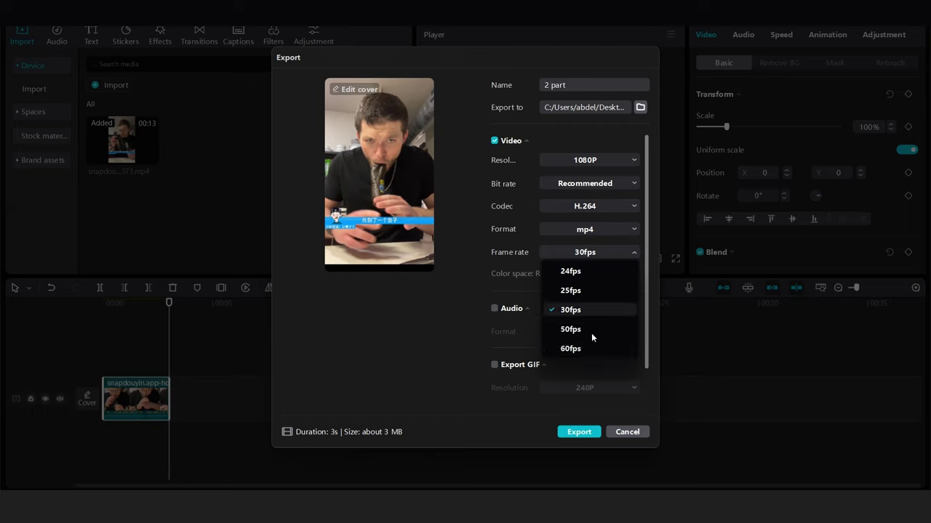
click(572, 348)
click(581, 432)
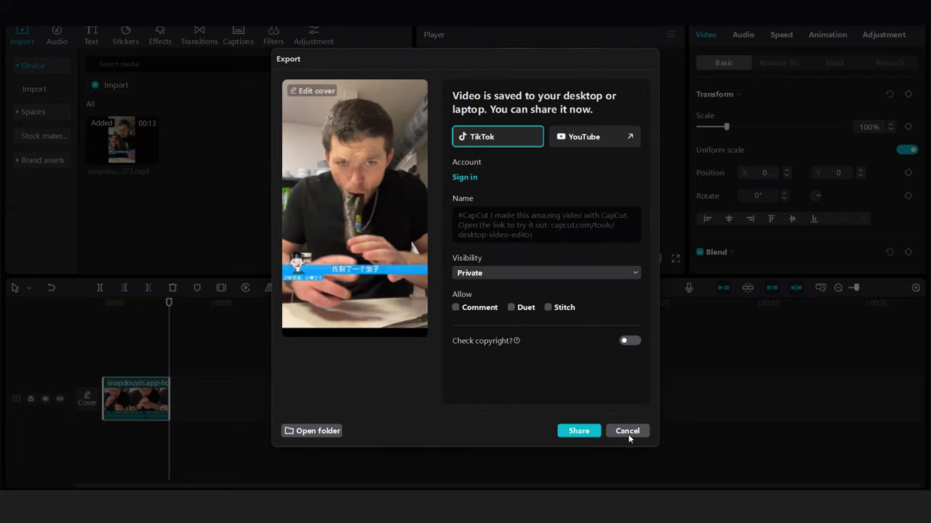
click(627, 431)
- Export the current clip section again at 60fps
drag(169, 385, 239, 384)
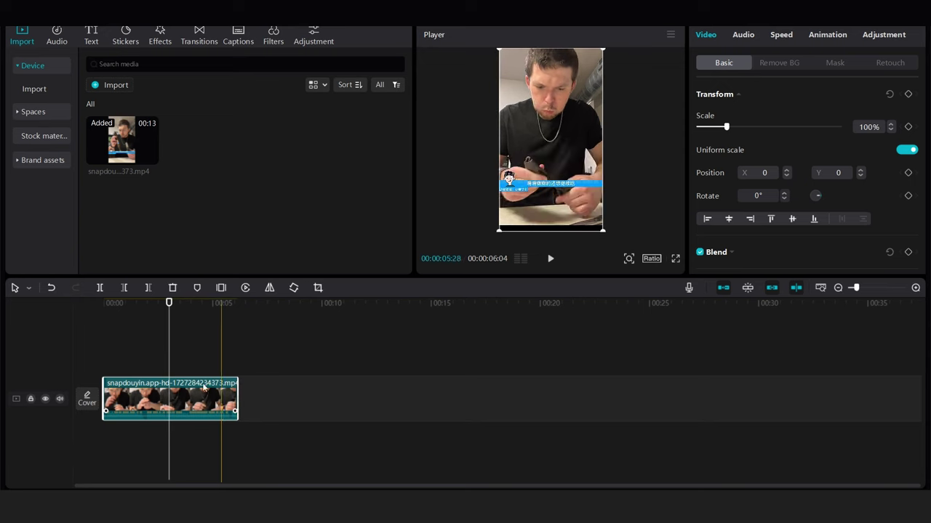
key(ctrl+z)
key(ctrl+e)
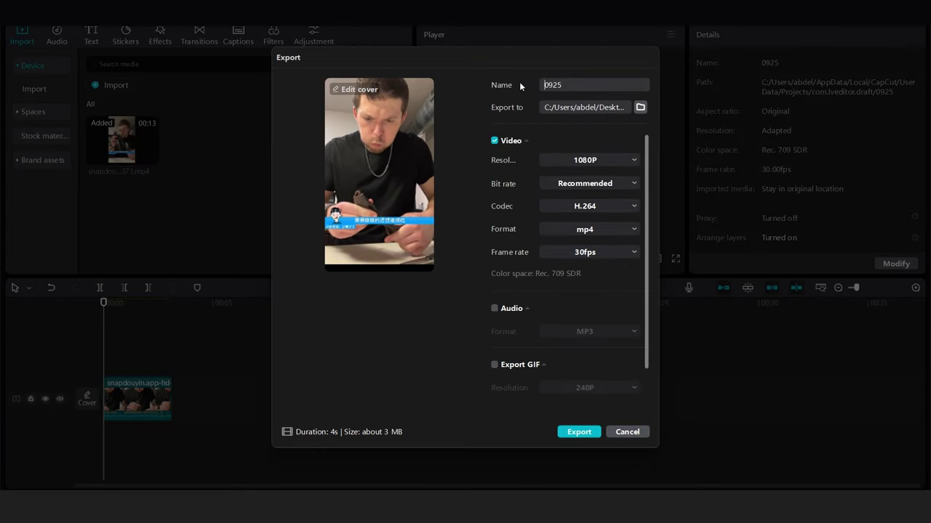
click(602, 252)
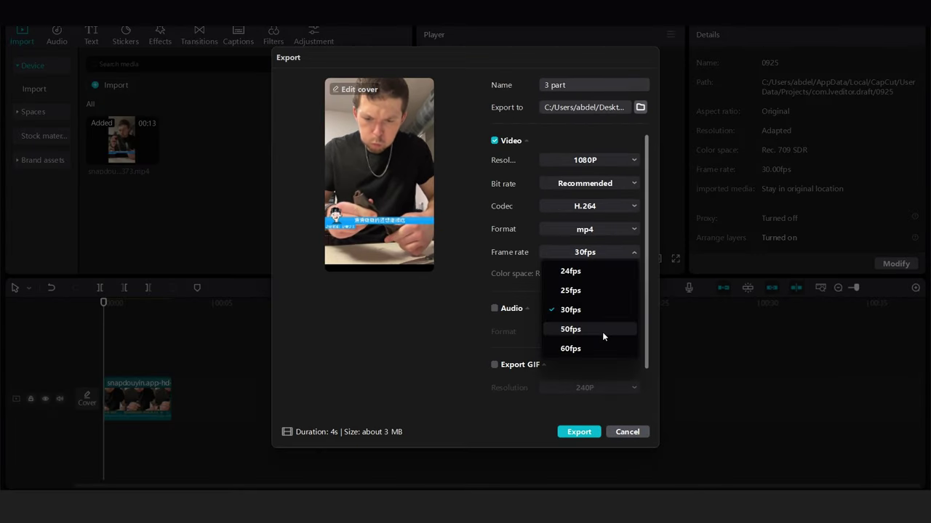
click(570, 349)
click(581, 432)
click(625, 430)
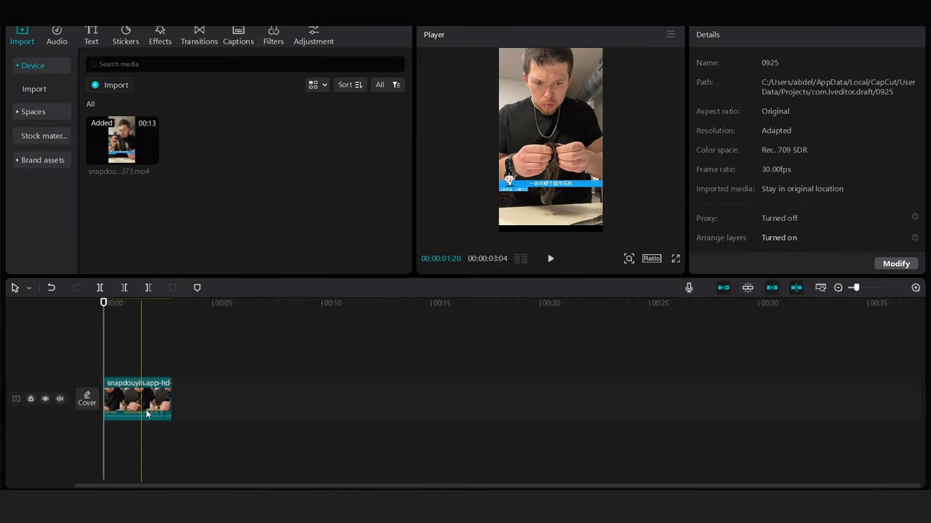
- Cut the clip to the following section and export it as '4 part' at 60fps
click(138, 398)
drag(170, 398, 243, 399)
click(172, 364)
click(148, 287)
key(ctrl+e)
key(ctrl+a)
text(4 part)
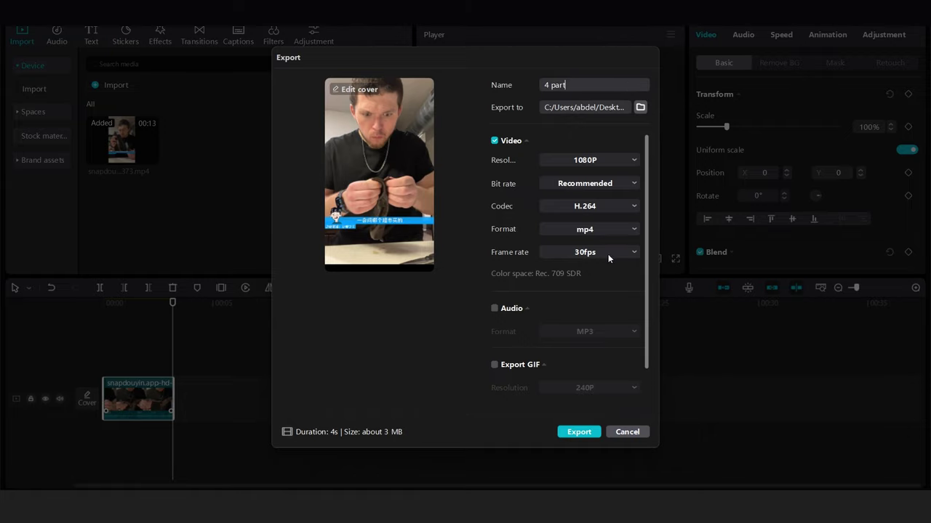
click(607, 252)
click(583, 349)
click(578, 432)
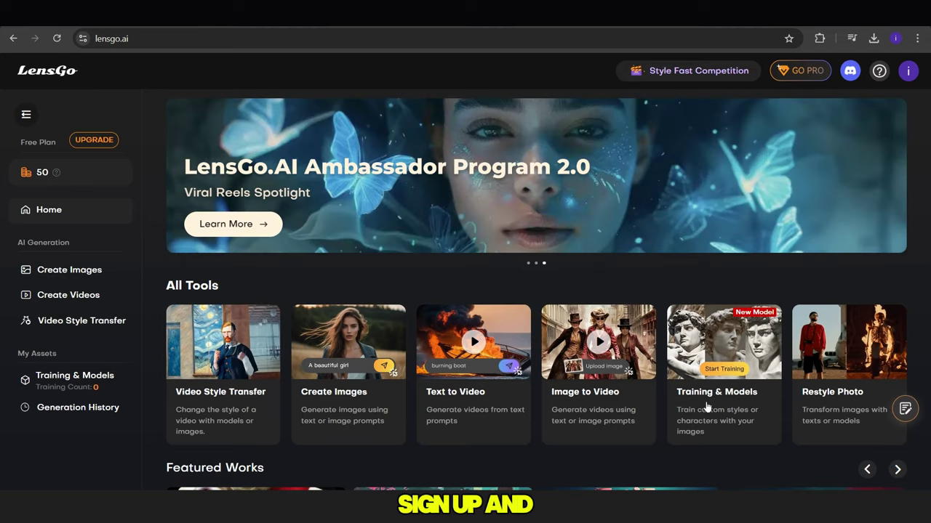
- Upload a clip part to LensGo Video Style Transfer with prompt 'a earting a banana' and Pixar style
click(898, 470)
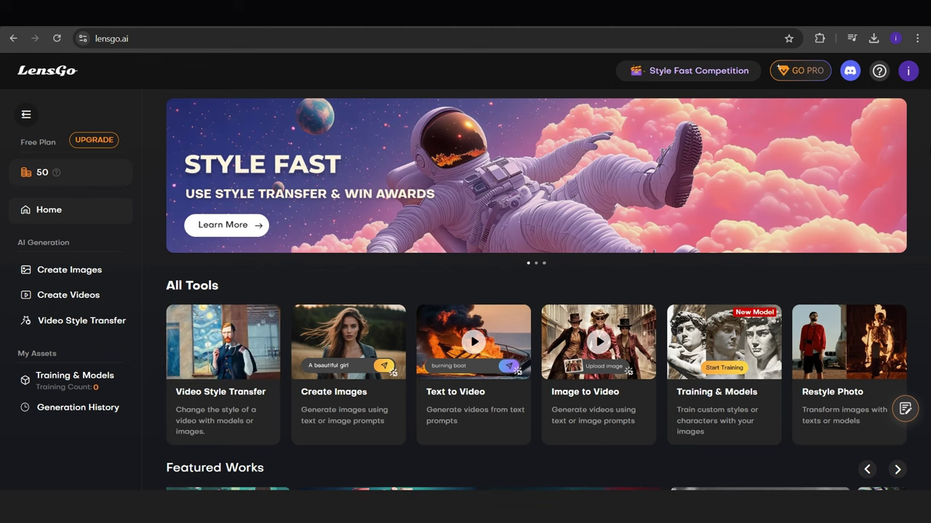
click(277, 347)
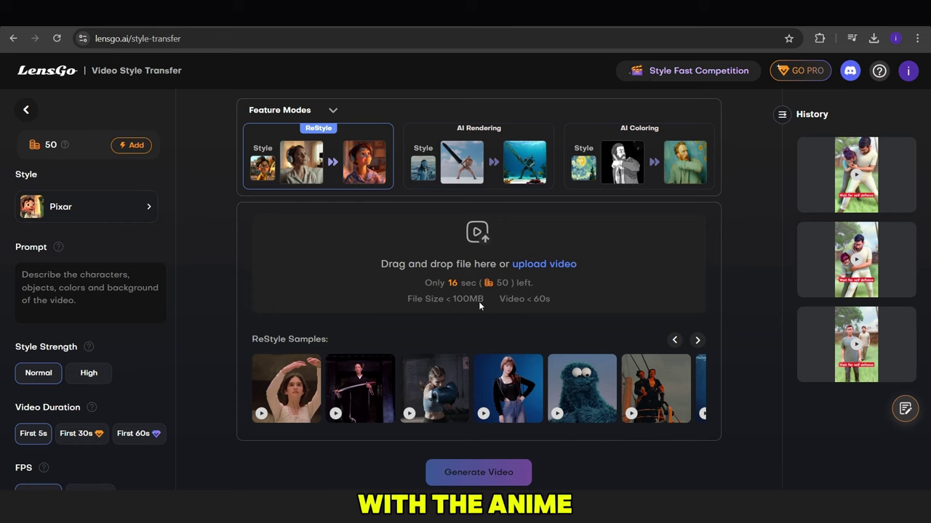
click(544, 266)
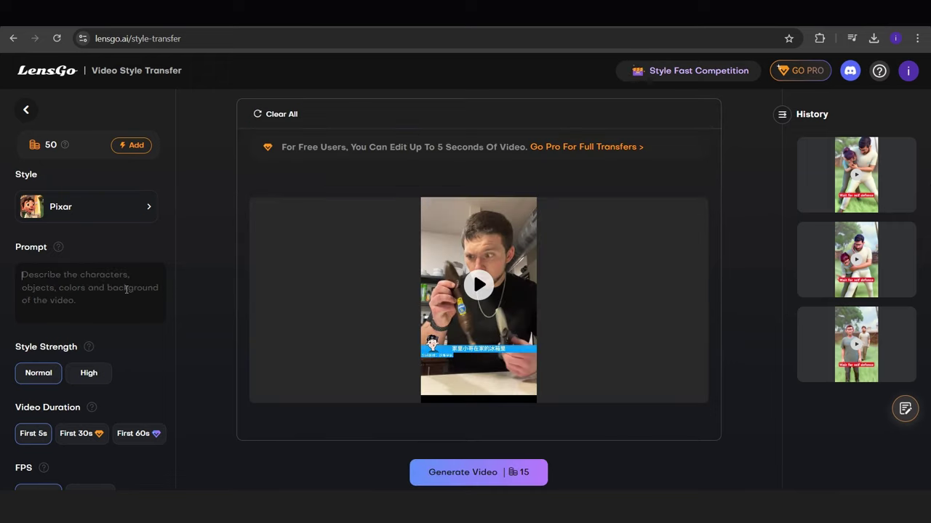
click(94, 292)
text(a)
text( eart)
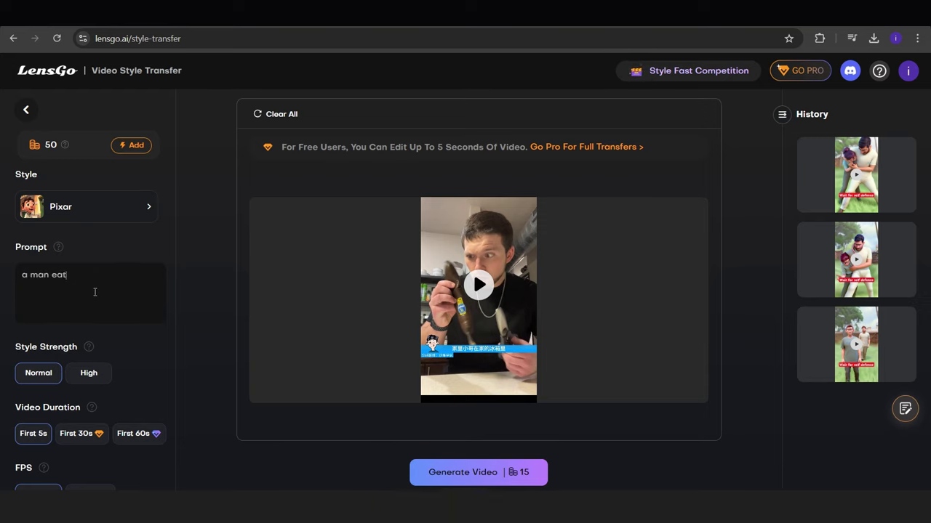
text(ing a banana)
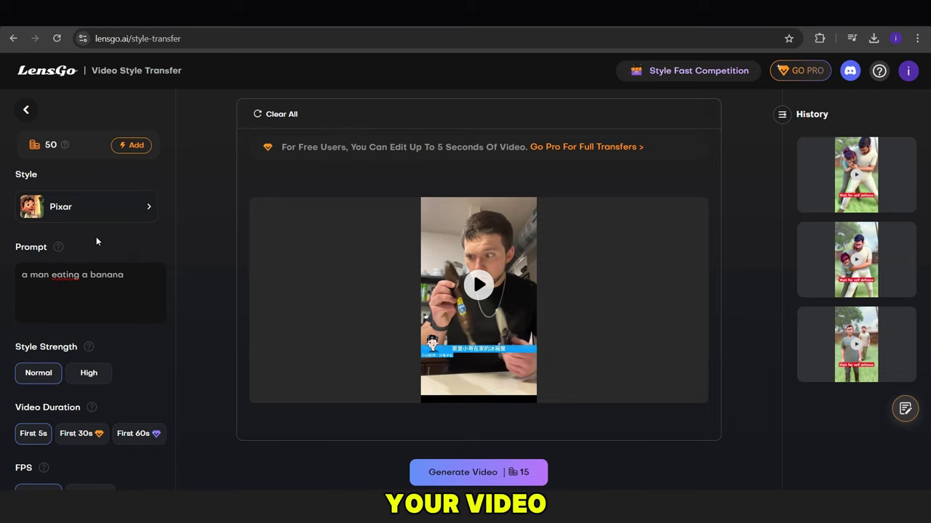
click(128, 207)
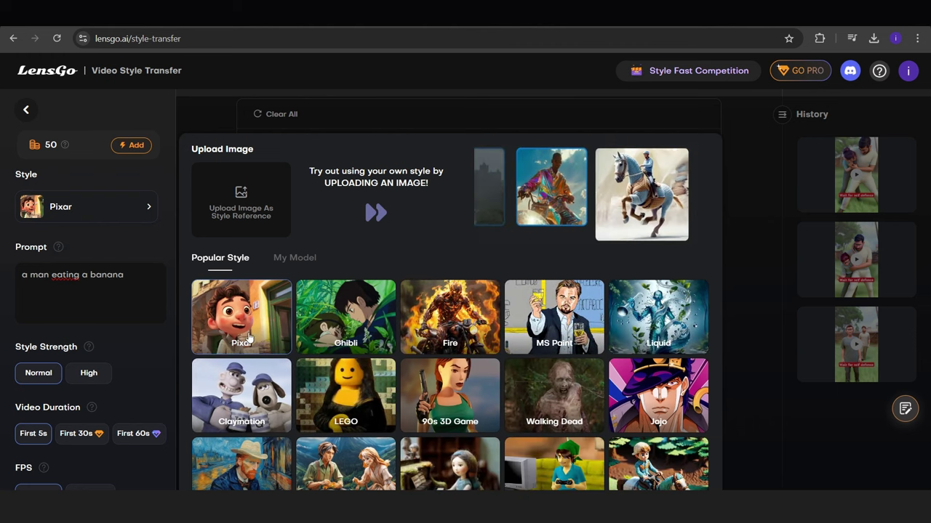
click(205, 101)
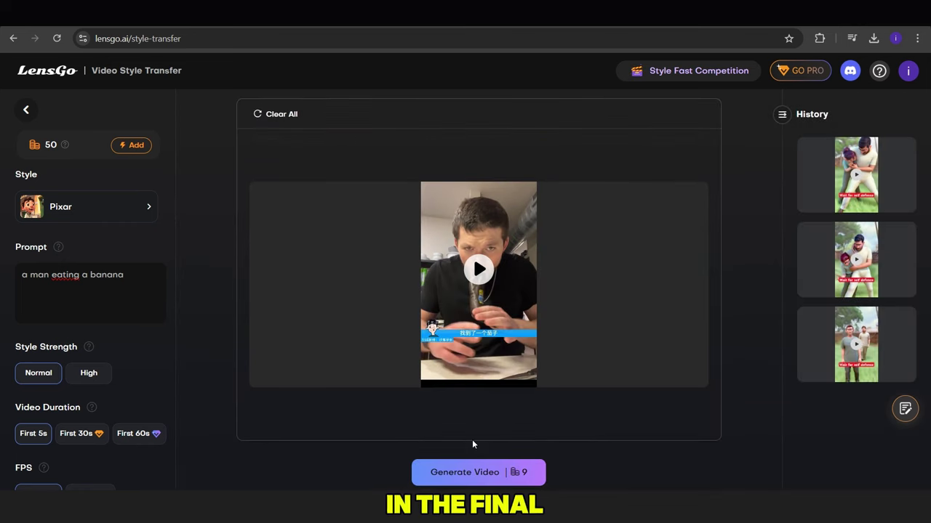
- Generate Pixar versions of this part and the next uploaded part, then preview a result
click(470, 474)
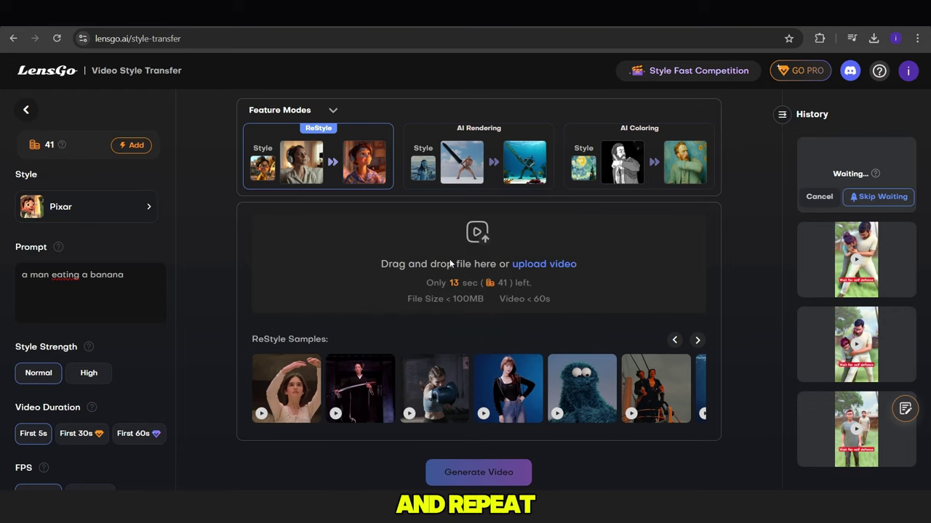
click(544, 264)
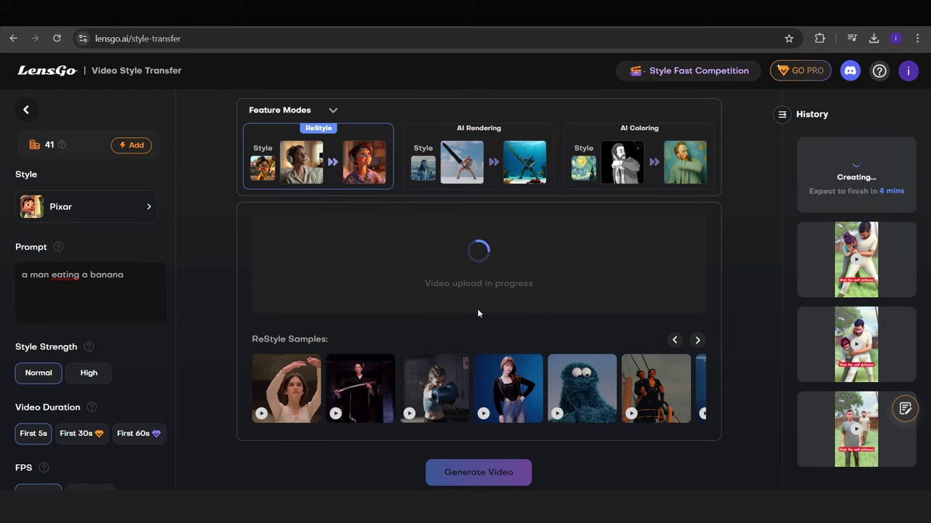
click(501, 471)
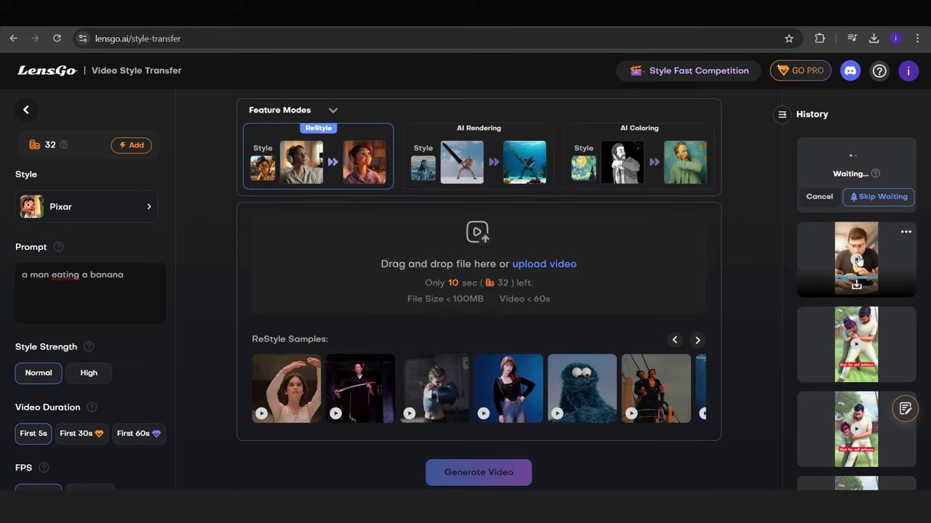
click(857, 258)
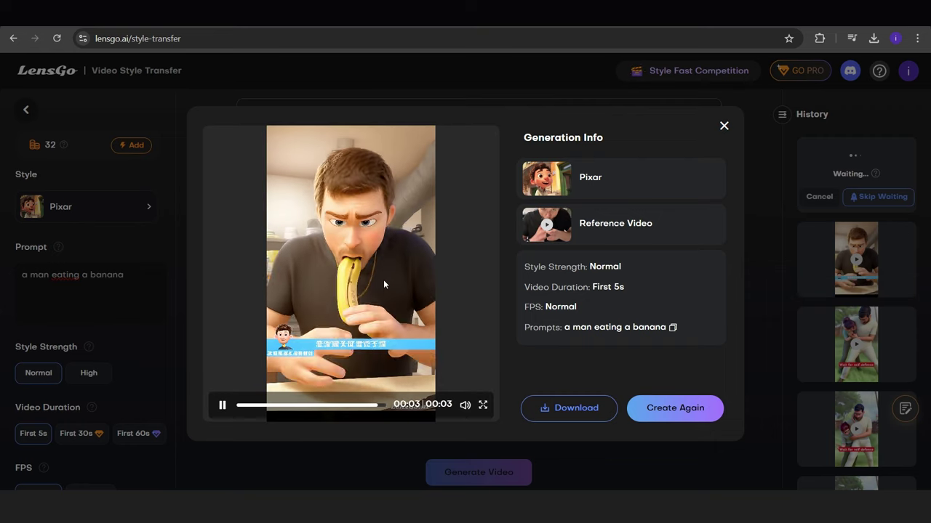
click(860, 149)
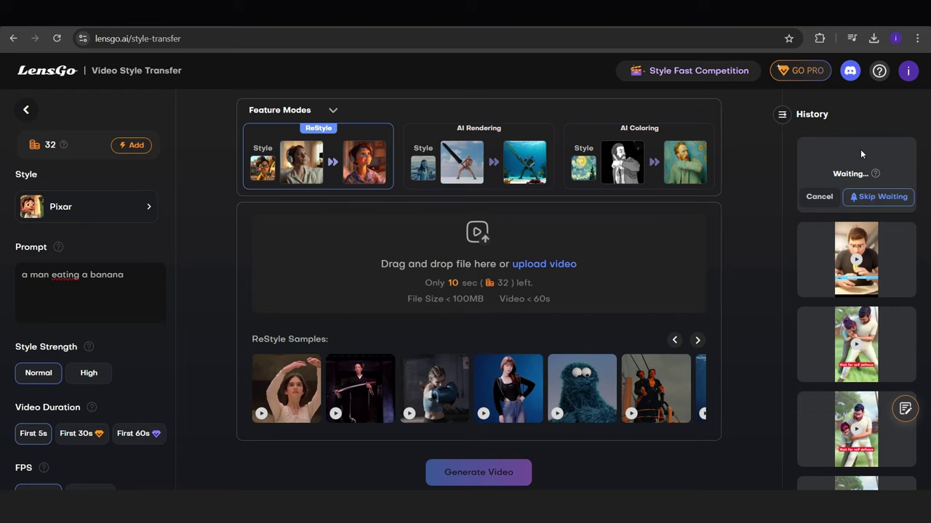
- Upload and generate another part in Pixar style, then download two finished results
click(542, 262)
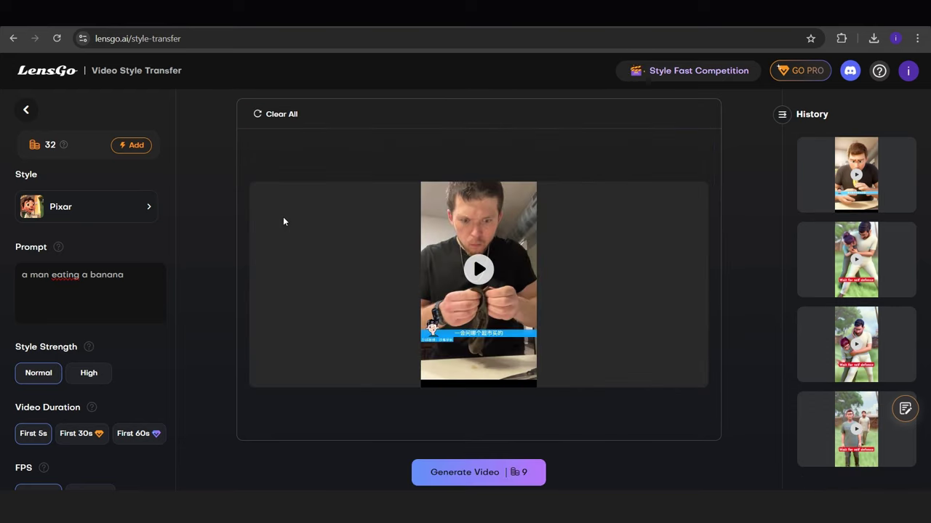
click(441, 470)
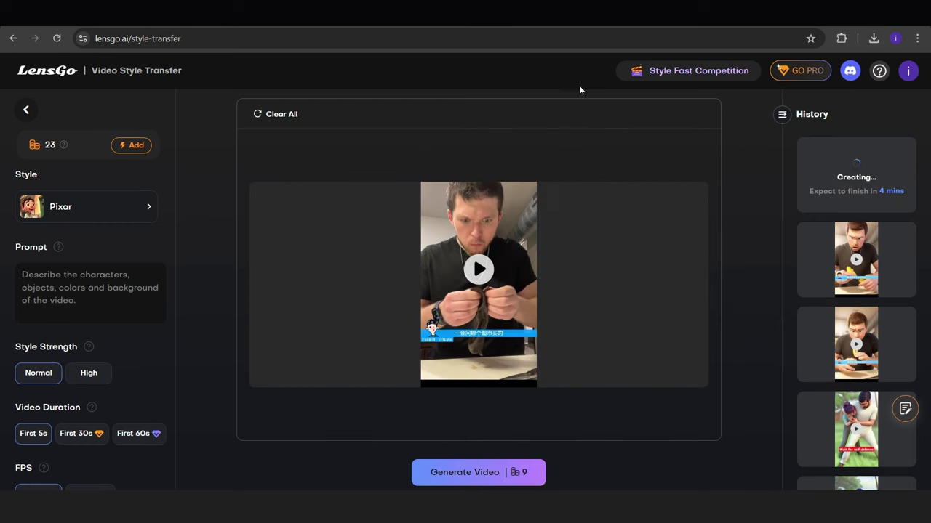
click(856, 370)
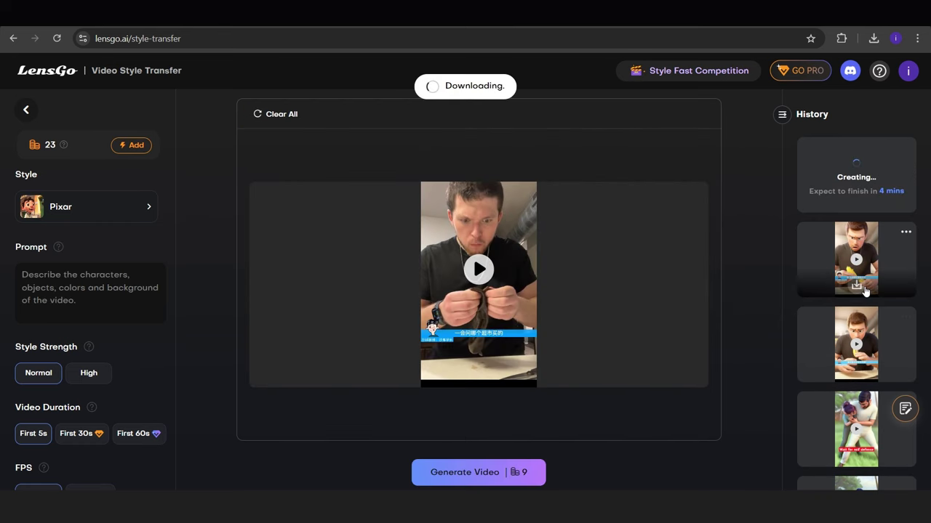
click(858, 286)
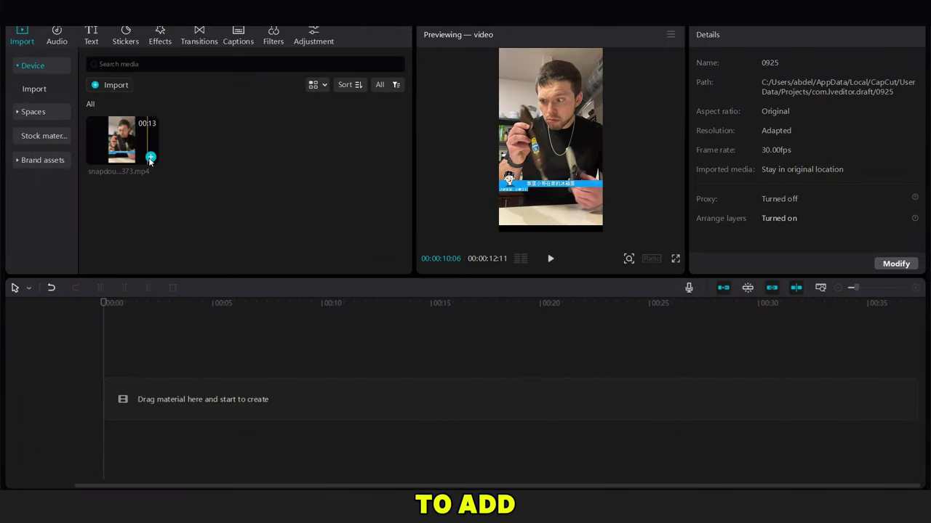
- Add the imported clip to the timeline, mute its sound, and set the project to 9:16
click(150, 158)
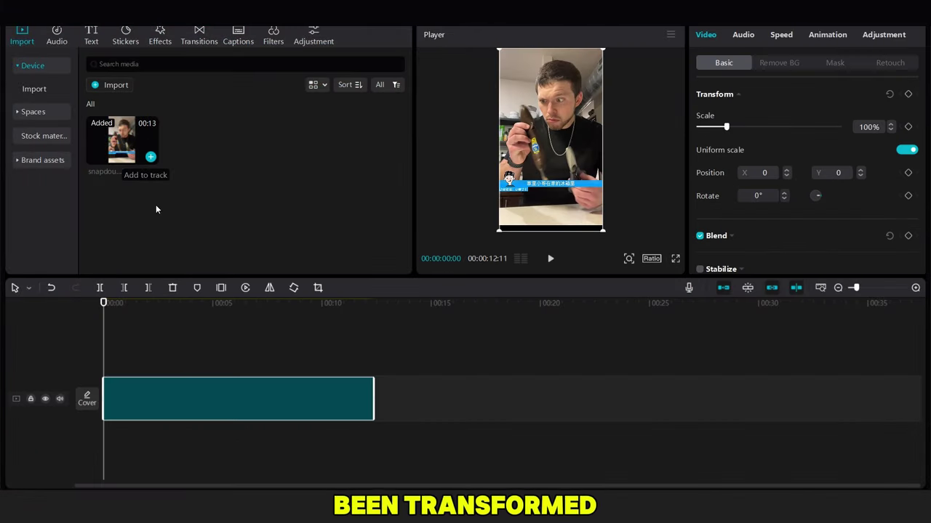
click(735, 34)
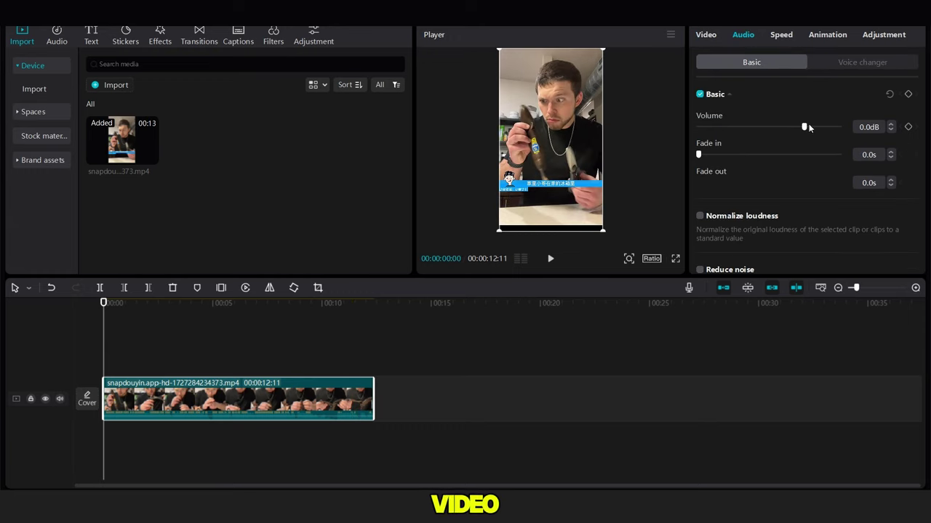
drag(804, 127, 731, 127)
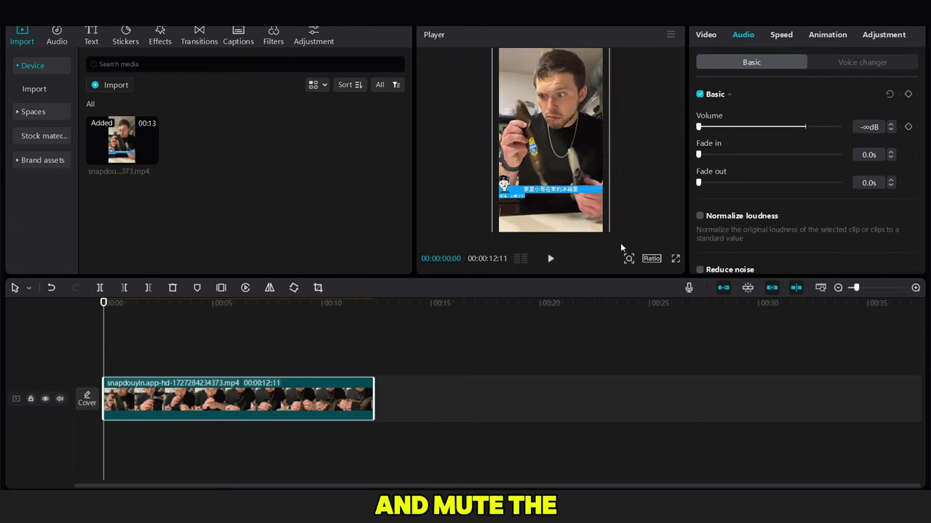
click(649, 258)
click(671, 390)
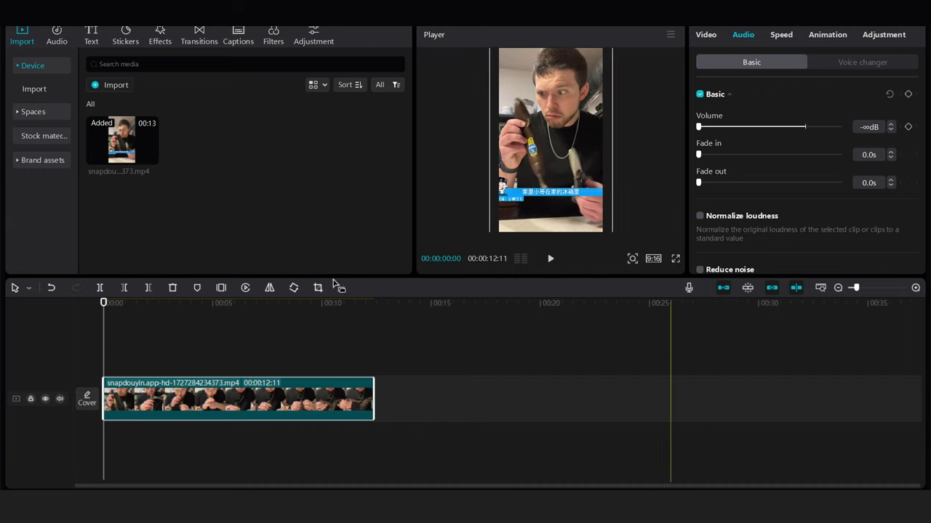
click(197, 342)
- Enlarge the clip to about 157% and shift it up to fill the frame
click(189, 401)
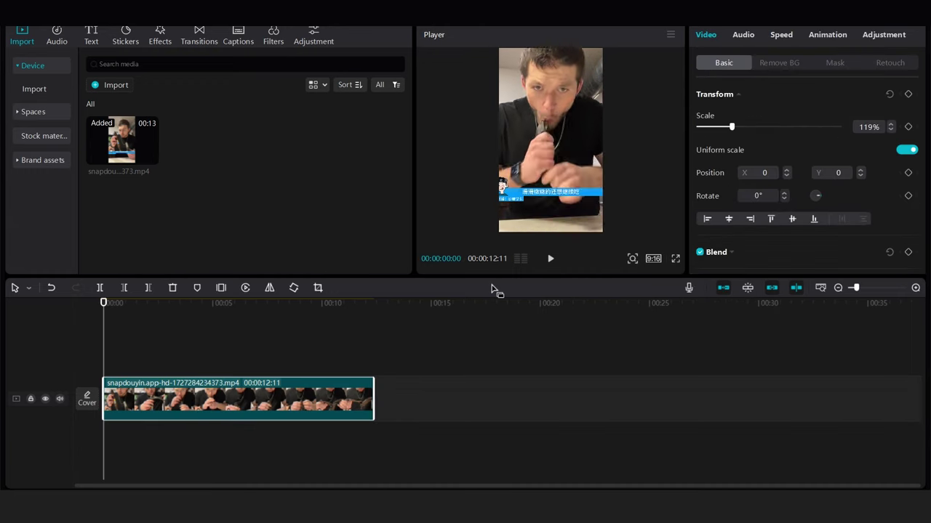
drag(732, 127, 742, 126)
drag(586, 136, 586, 165)
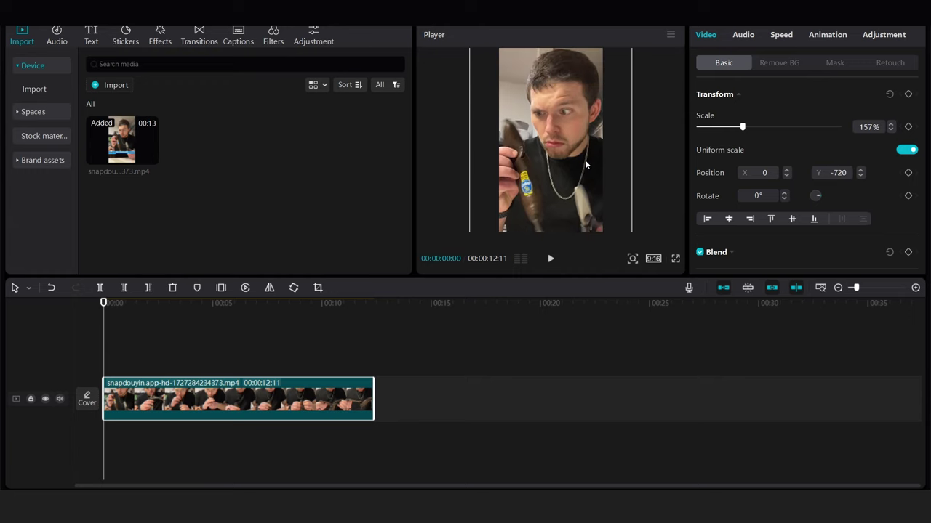
click(201, 349)
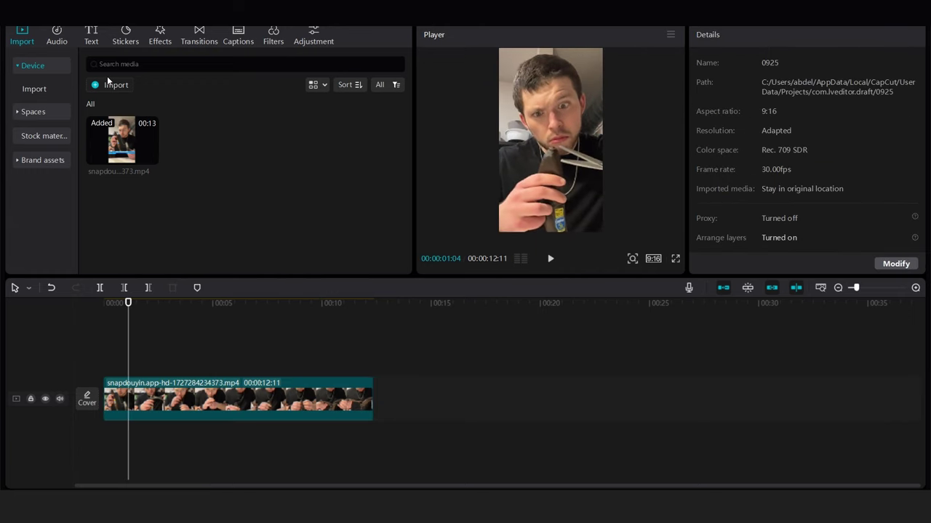
- Apply the Blur effect to the Douyin clip with strength 89
click(160, 36)
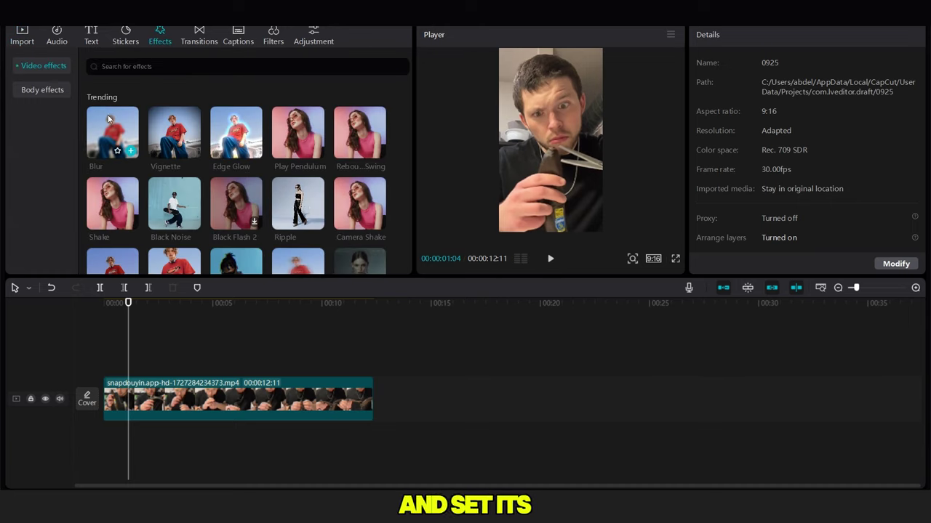
mouse_move(116, 142)
mouse_down()
mouse_move(151, 322)
mouse_move(178, 377)
mouse_up()
drag(778, 117, 844, 118)
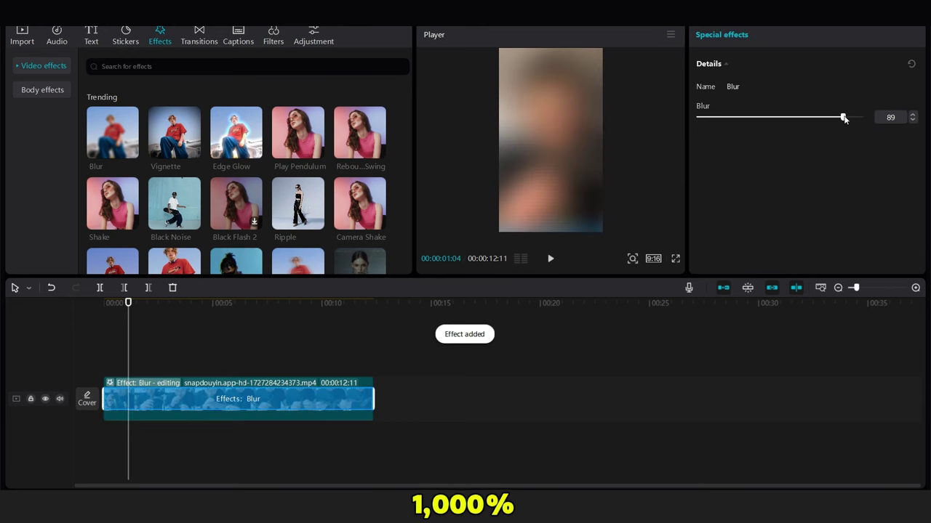
click(252, 349)
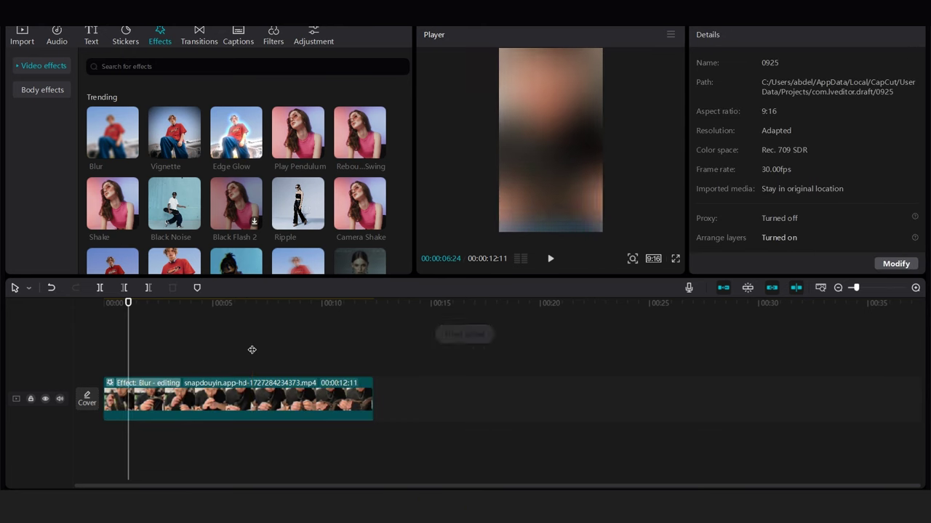
- Place the cartoon banana clips in sequence above the blurred clip, moving the third onto a higher track
click(22, 37)
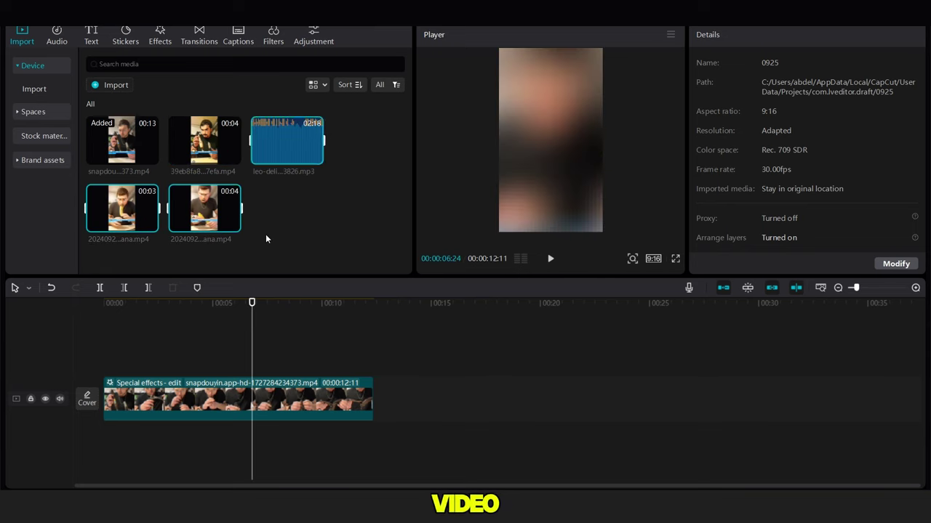
drag(204, 141, 99, 354)
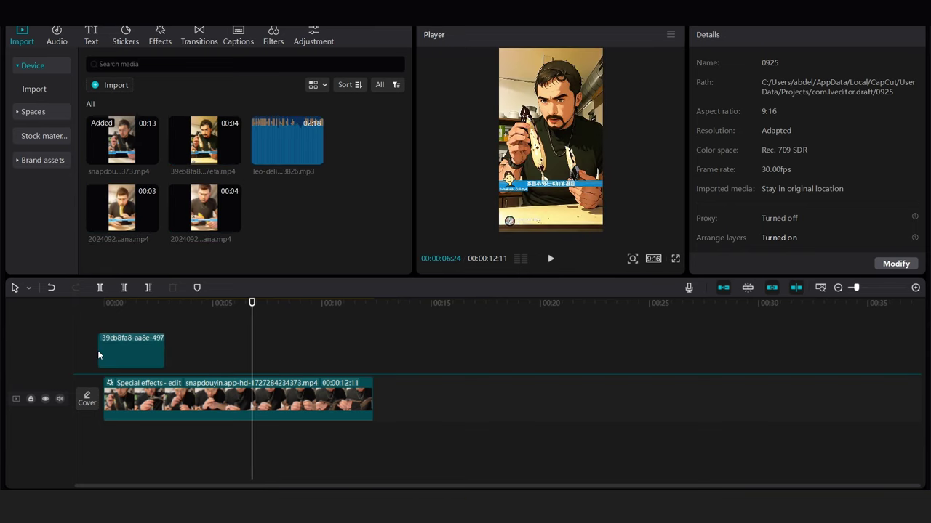
click(128, 340)
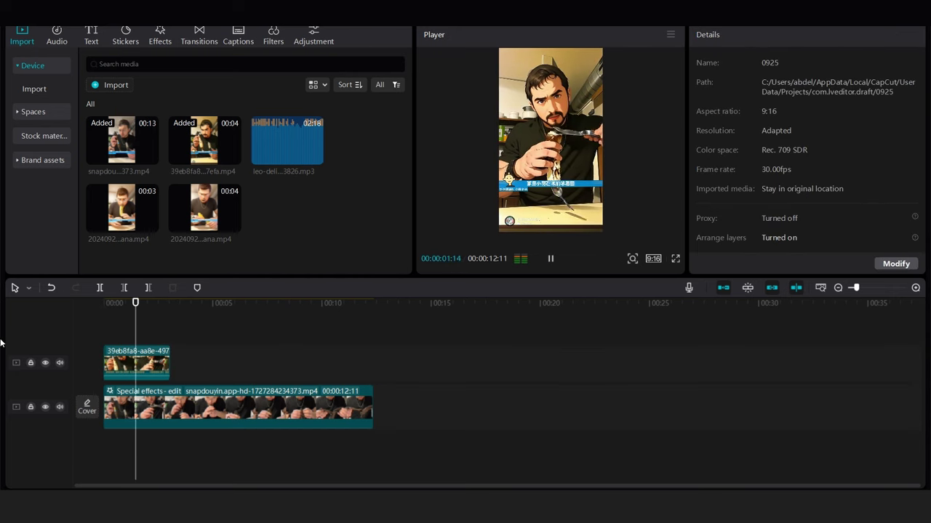
drag(147, 253, 171, 354)
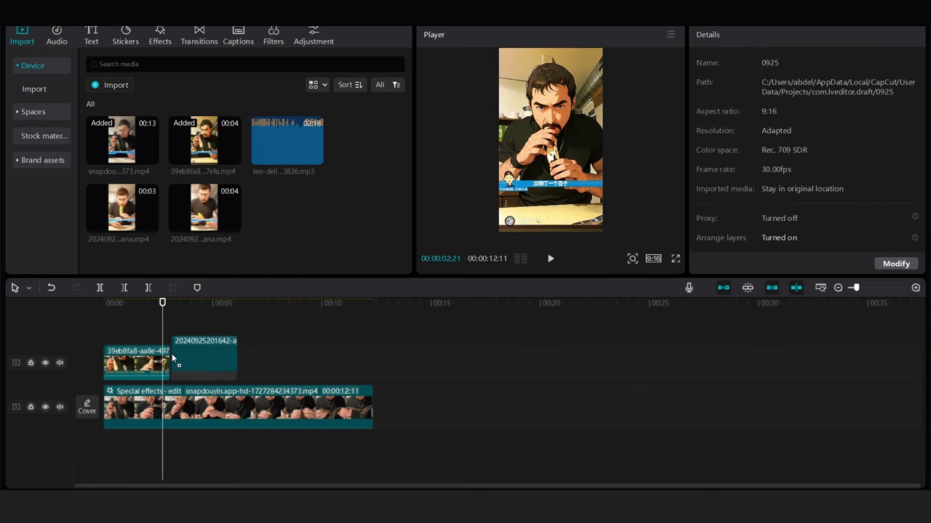
key(space)
drag(203, 207, 243, 354)
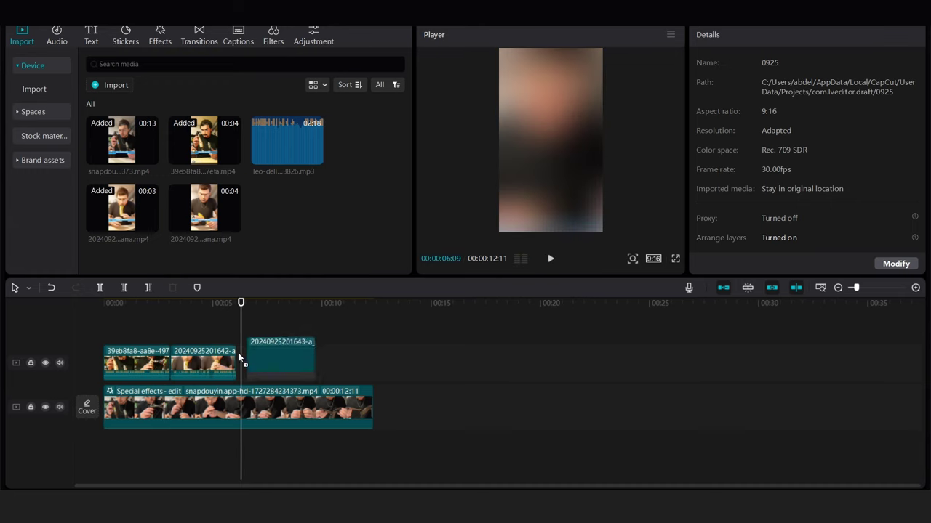
scroll(225, 345, up, 2)
drag(349, 363, 353, 341)
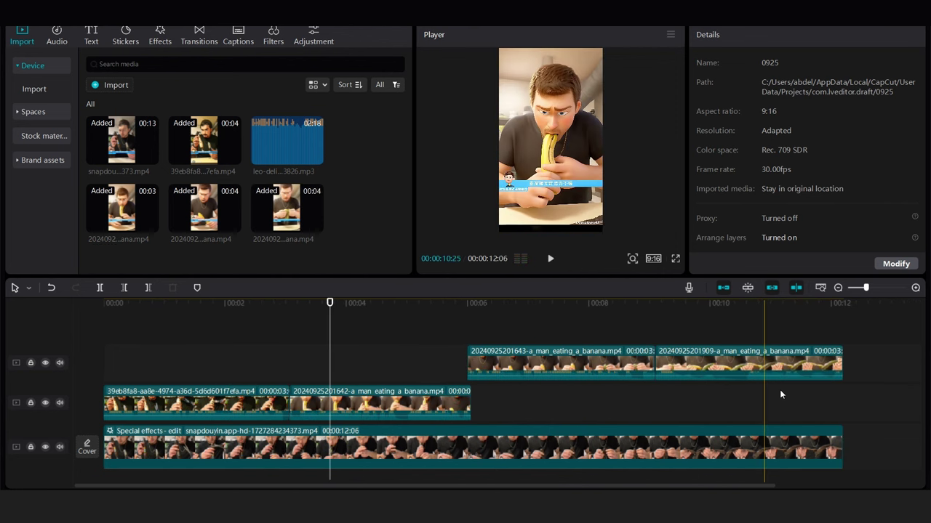
- Turn the volume of each cartoon overlay clip down to silent
click(363, 306)
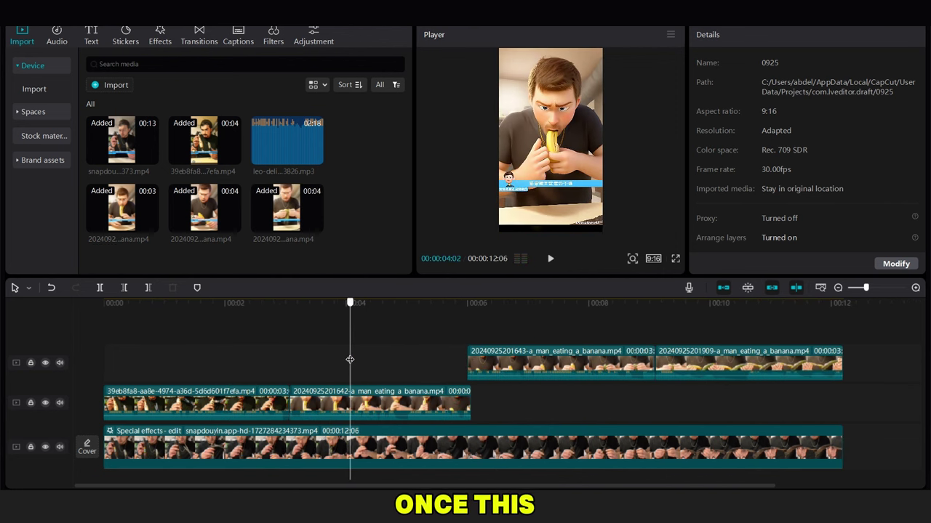
click(425, 404)
click(744, 35)
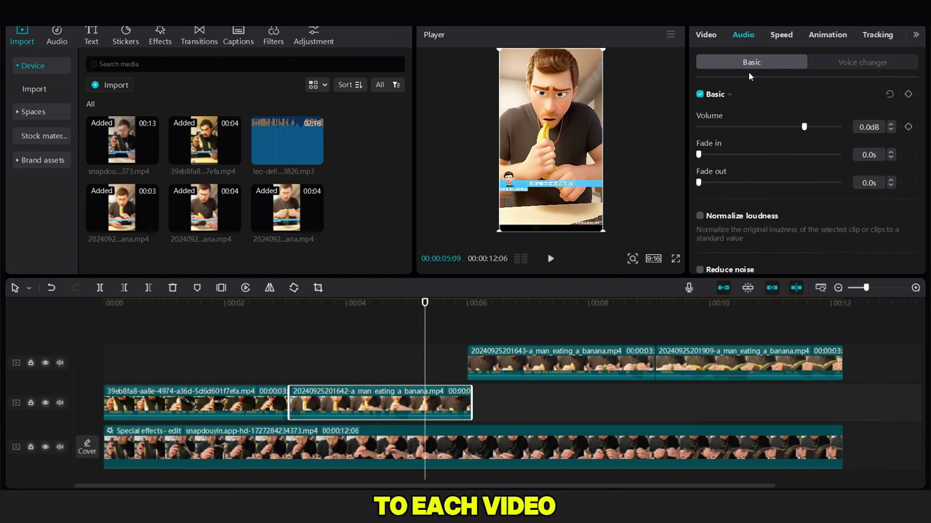
drag(803, 126, 699, 127)
click(187, 404)
click(560, 363)
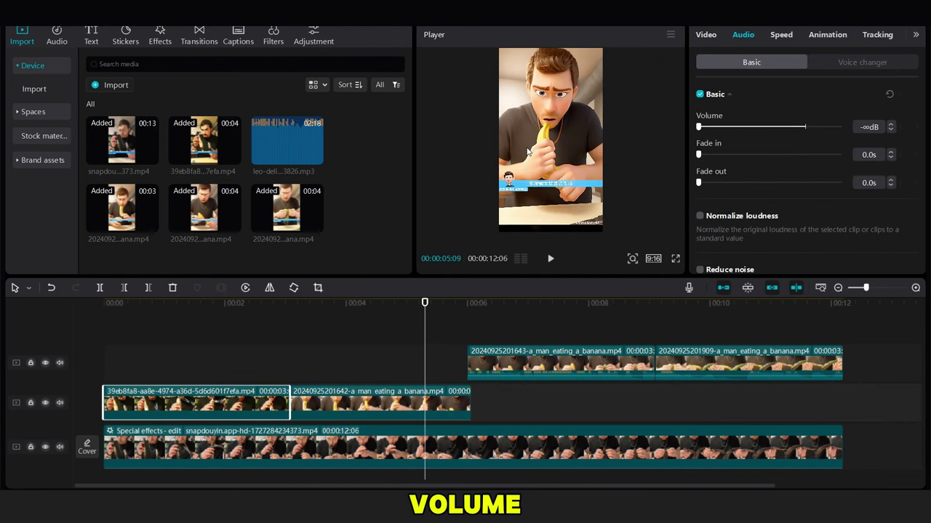
drag(804, 127, 698, 126)
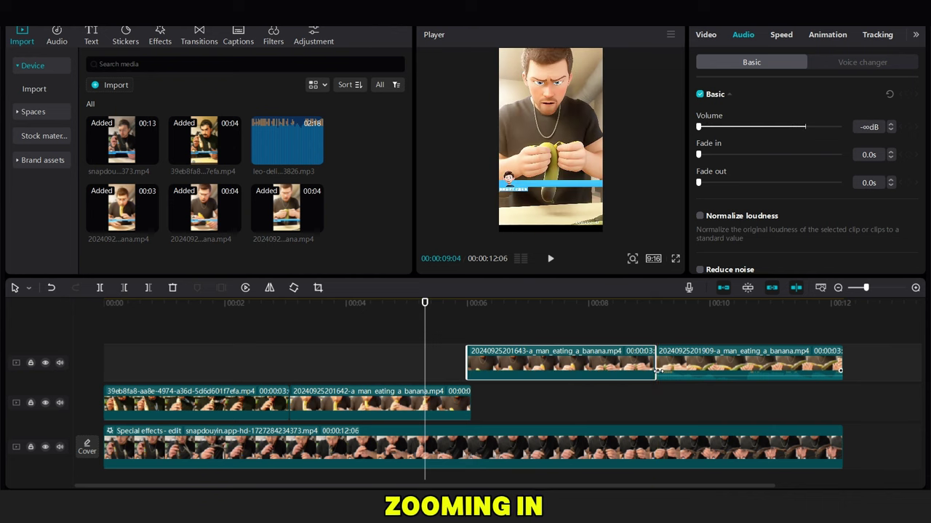
right_click(698, 363)
click(821, 116)
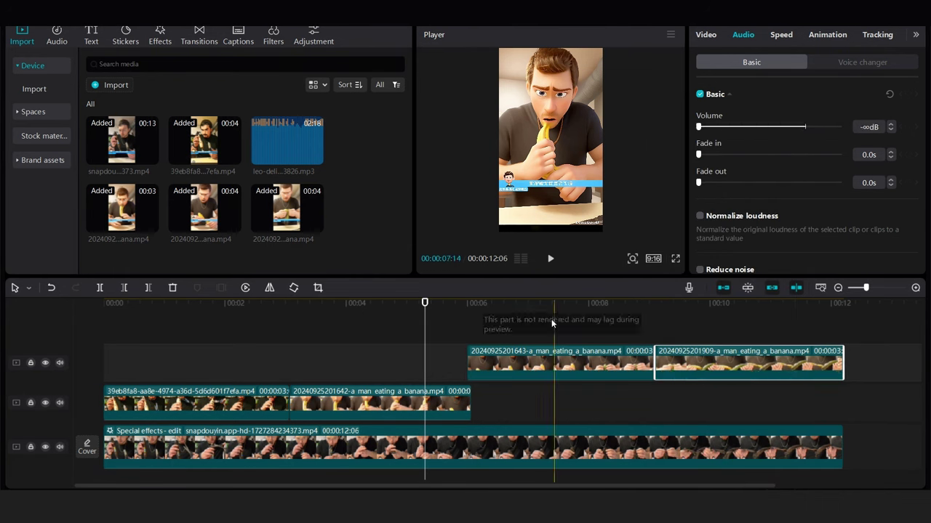
- Enlarge the second, third and last cartoon clips slightly so they fill the vertical frame
click(238, 402)
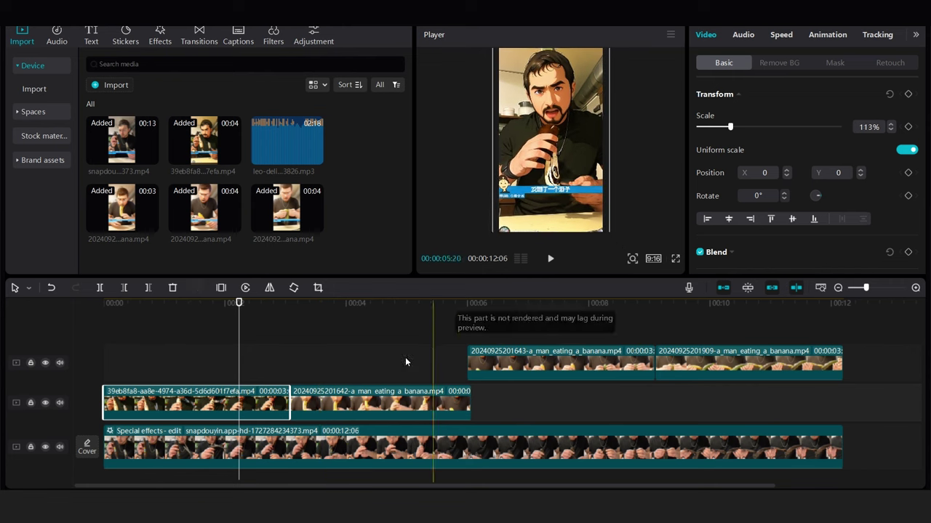
click(363, 404)
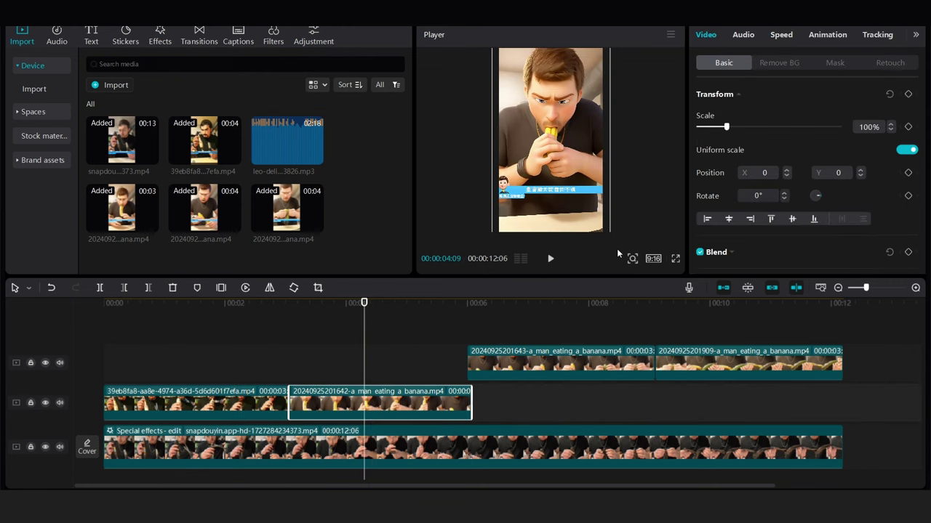
drag(602, 230, 616, 249)
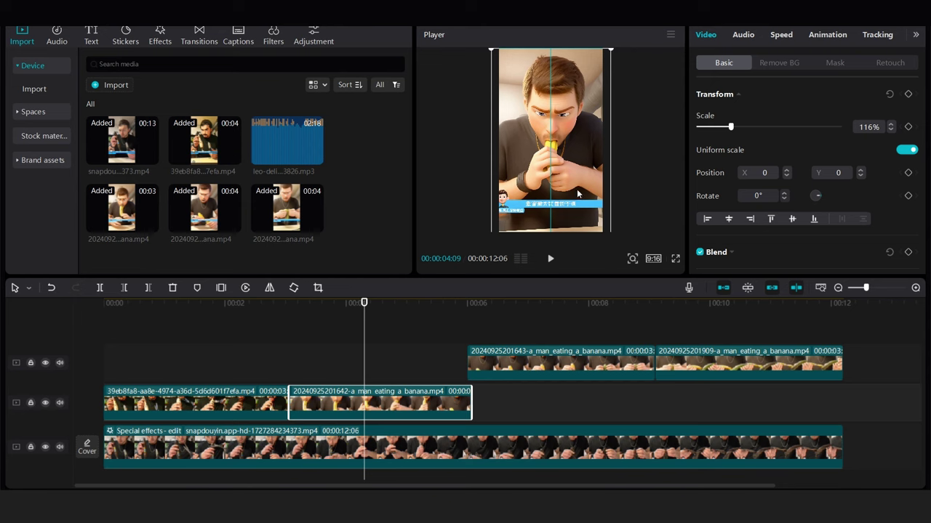
click(530, 338)
click(534, 362)
drag(604, 230, 614, 237)
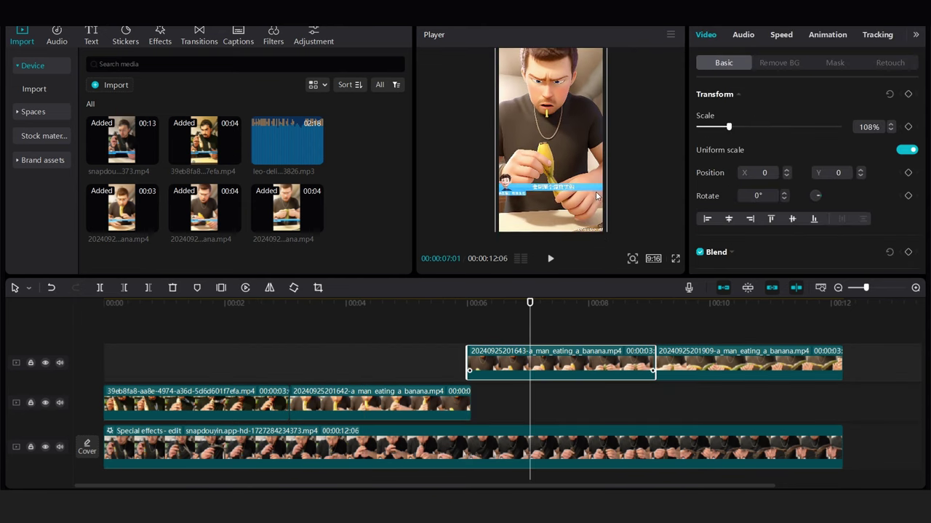
click(681, 304)
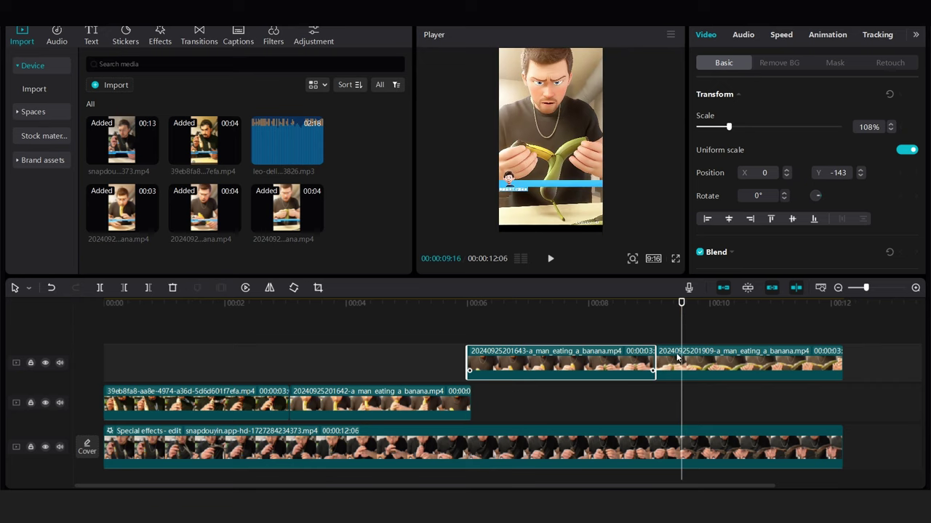
click(676, 358)
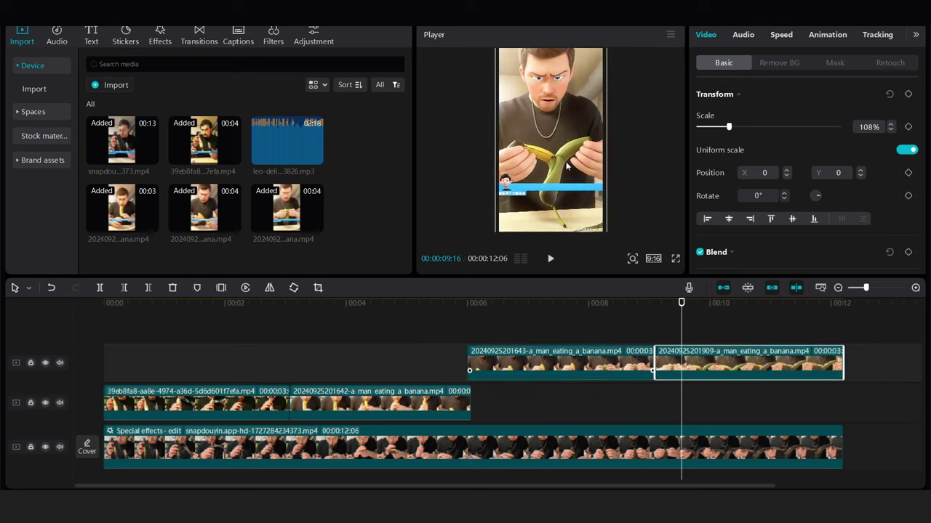
scroll(570, 173, up, 2)
scroll(569, 173, up, 2)
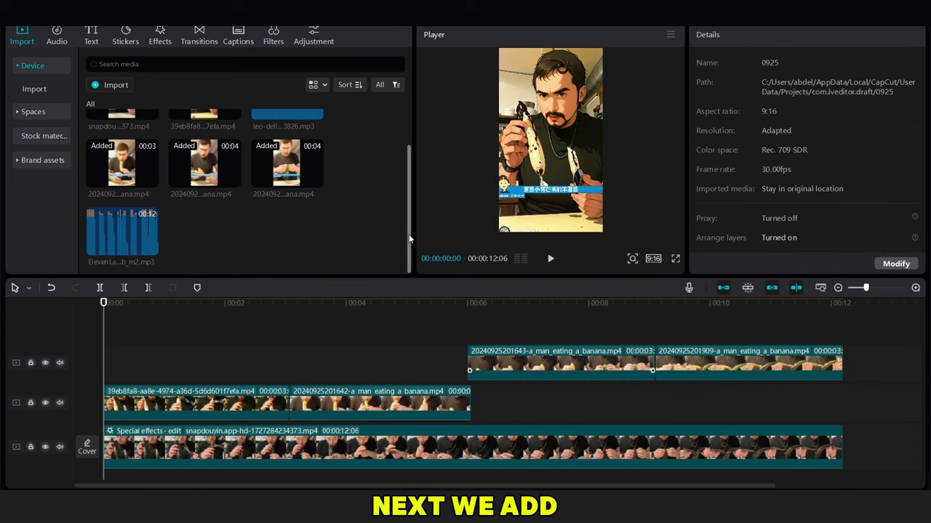
- Place the ElevenLabs voiceover mp3 on an audio track below the video clips and preview it
scroll(412, 147, up, 2)
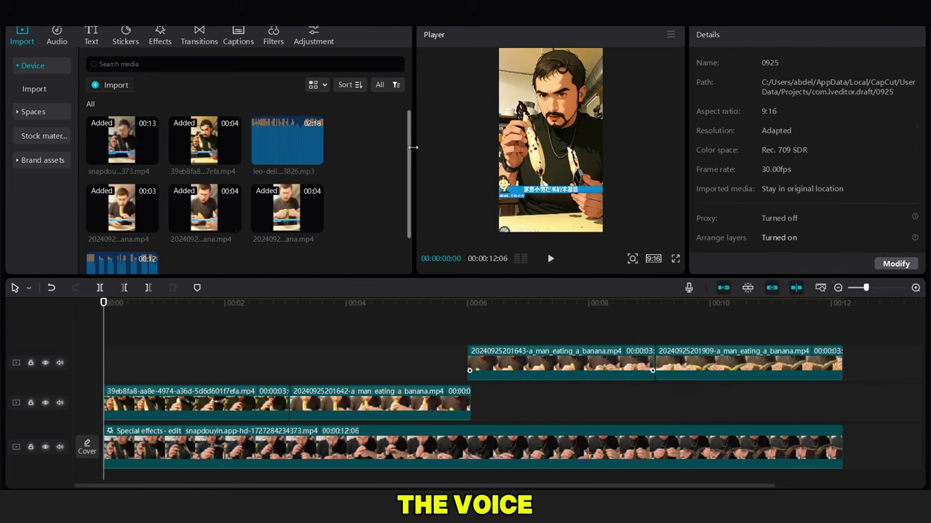
scroll(404, 218, down, 2)
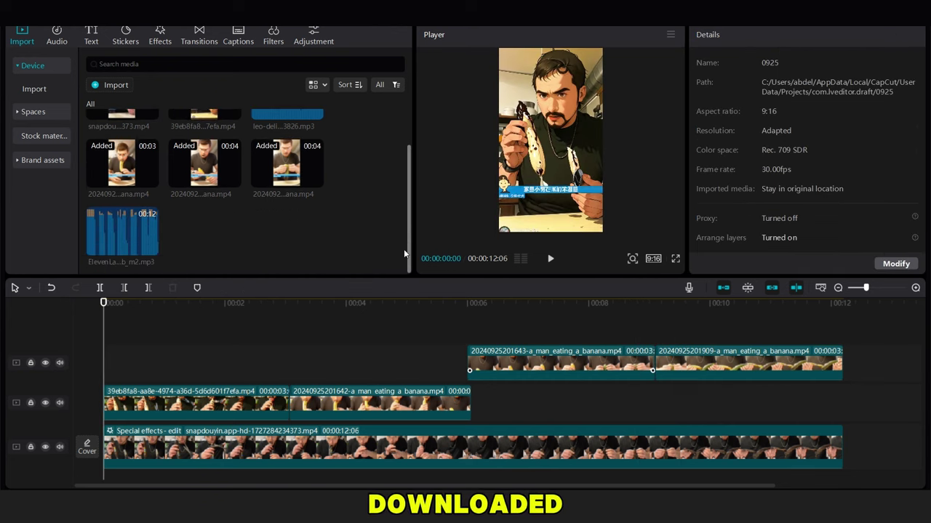
drag(136, 232, 100, 390)
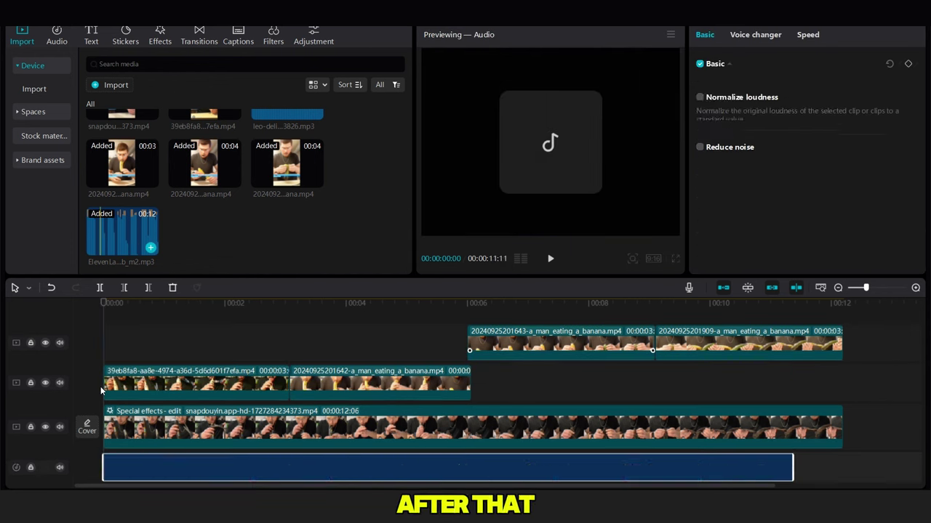
key(space)
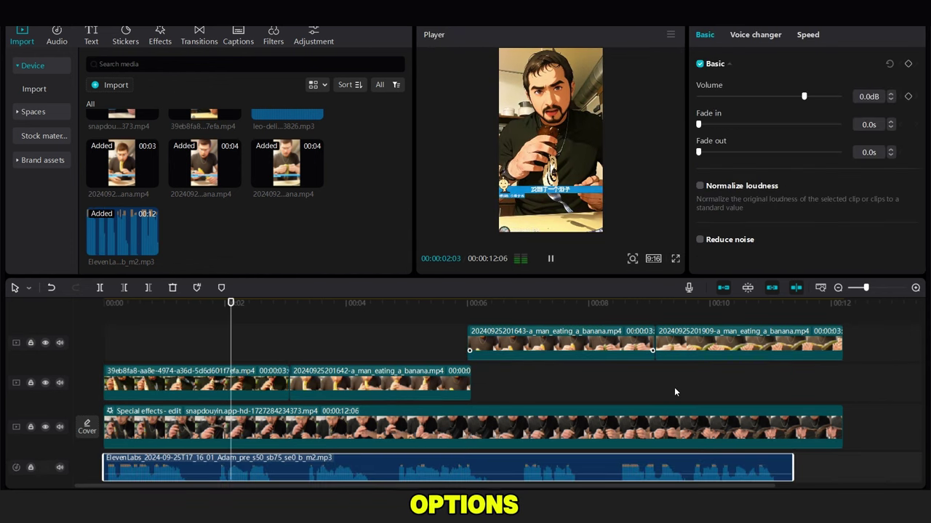
click(674, 385)
key(space)
key(Home)
click(159, 36)
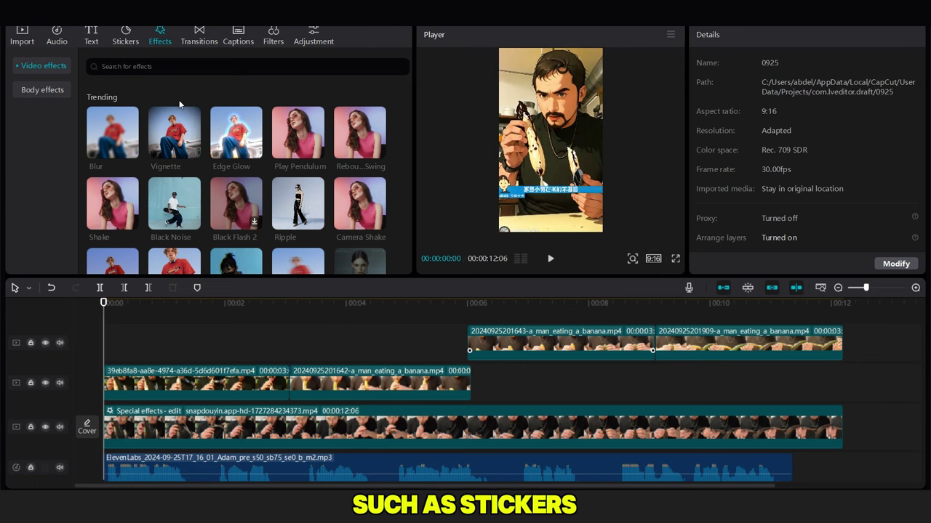
- Apply the Vignette effect to each of the four cartoon banana clips
drag(154, 152, 182, 381)
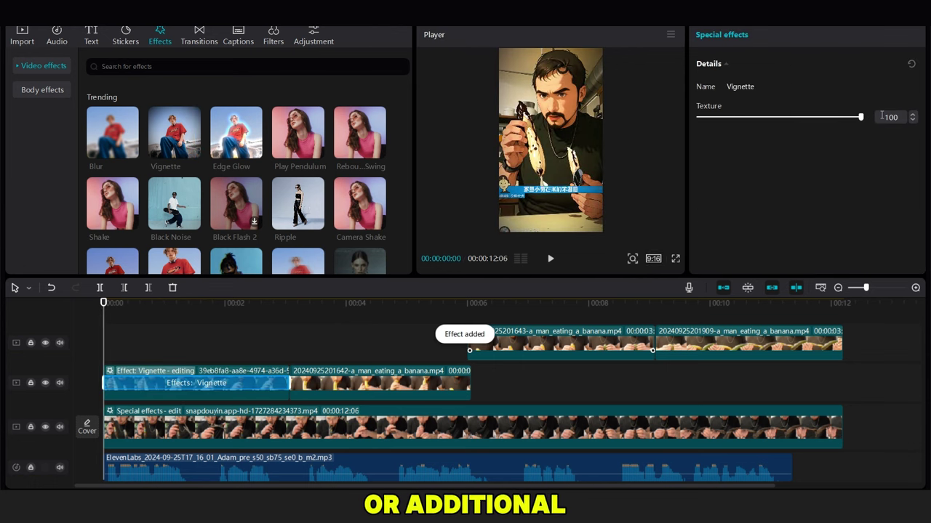
drag(174, 132, 379, 388)
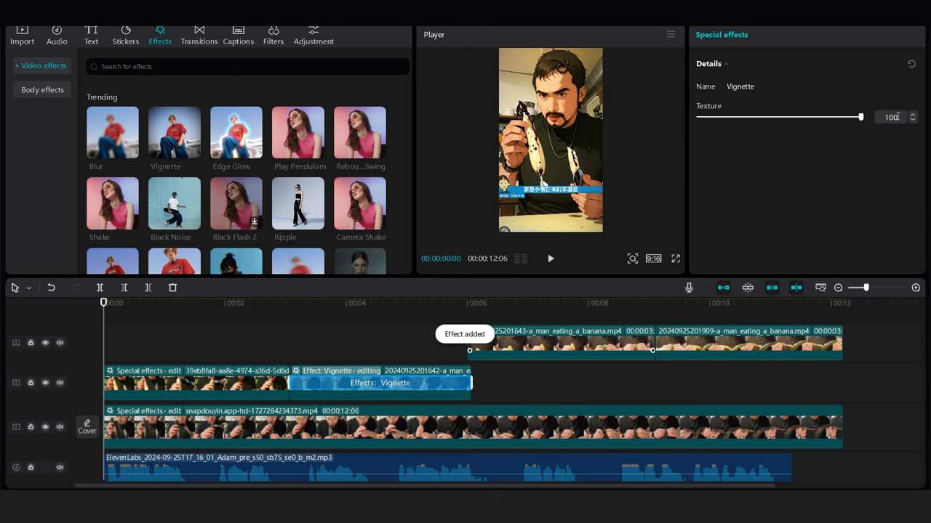
drag(175, 132, 560, 342)
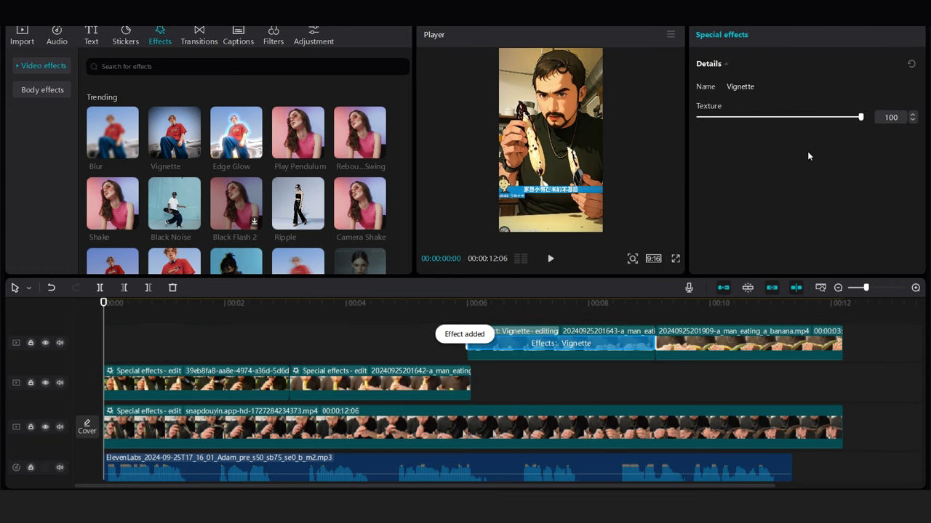
drag(175, 132, 756, 342)
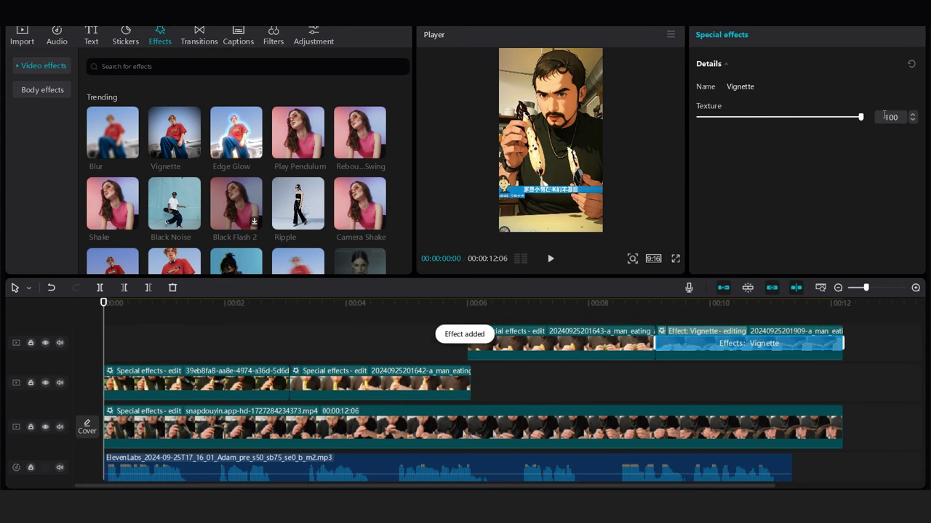
mouse_move(298, 203)
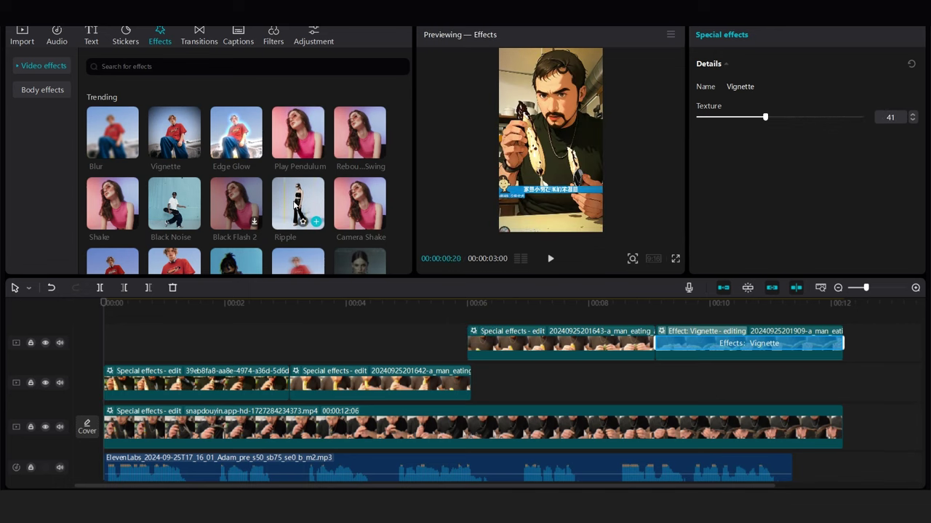
click(291, 320)
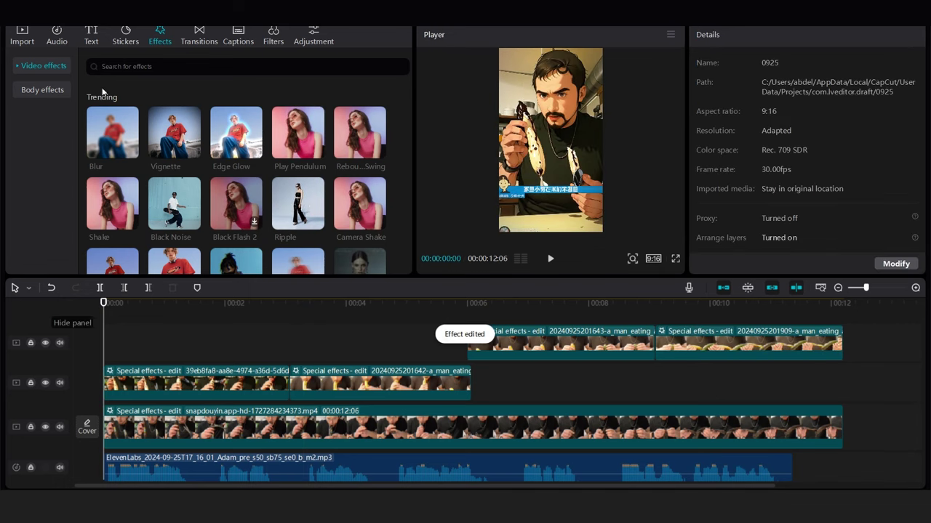
- Generate English auto-captions from the voiceover and lengthen the first caption clip slightly
click(91, 32)
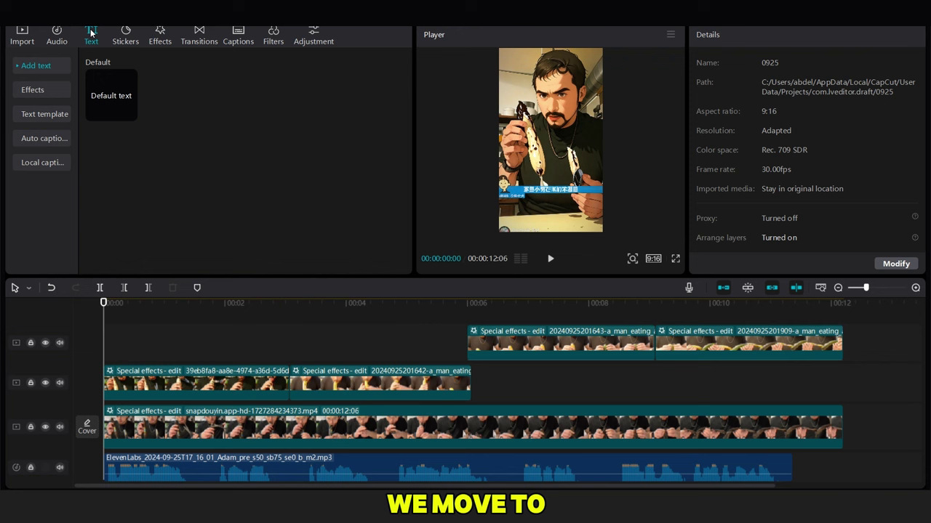
click(44, 138)
click(391, 262)
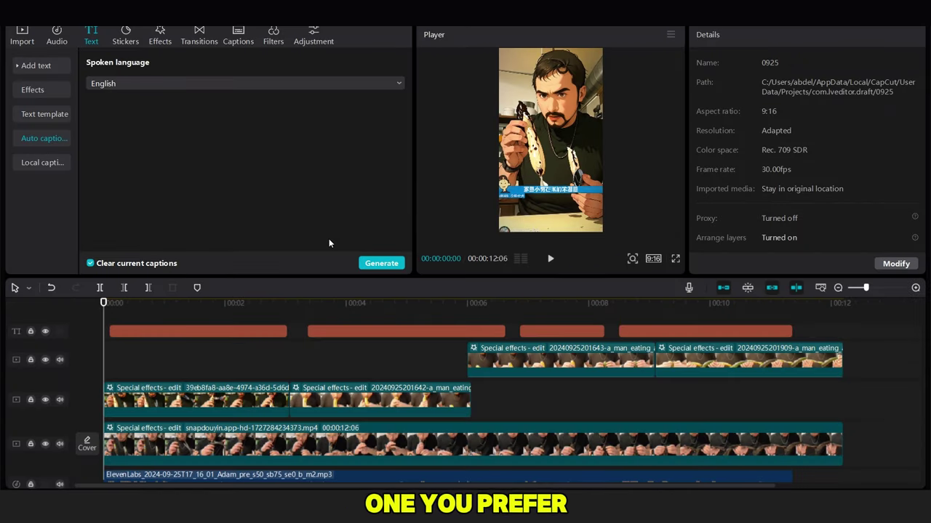
click(303, 365)
drag(302, 365, 307, 365)
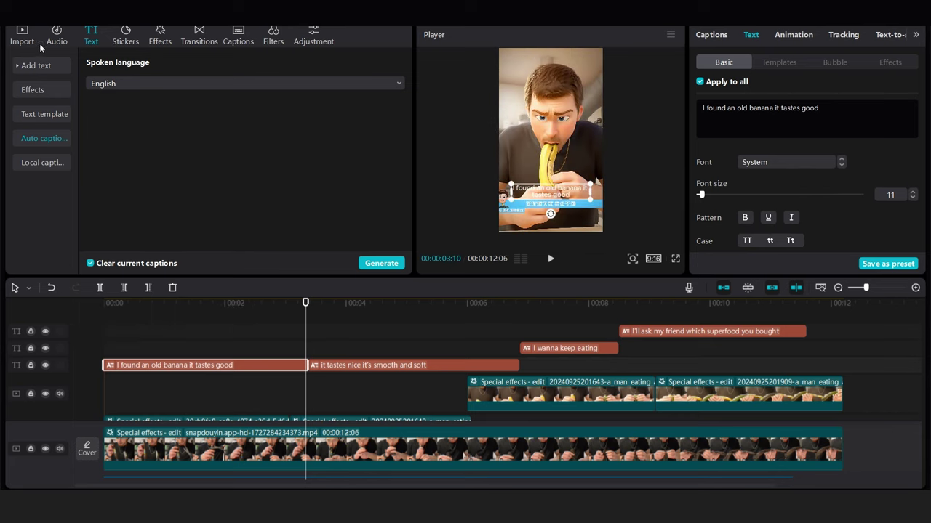
- Apply a white-box serif text template to all the captions
click(780, 64)
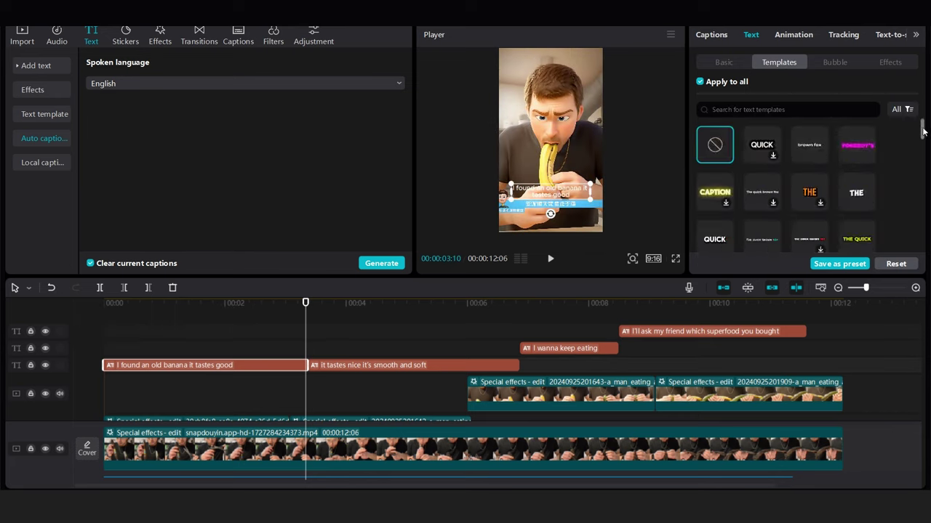
drag(922, 129, 925, 176)
scroll(864, 159, up, 1)
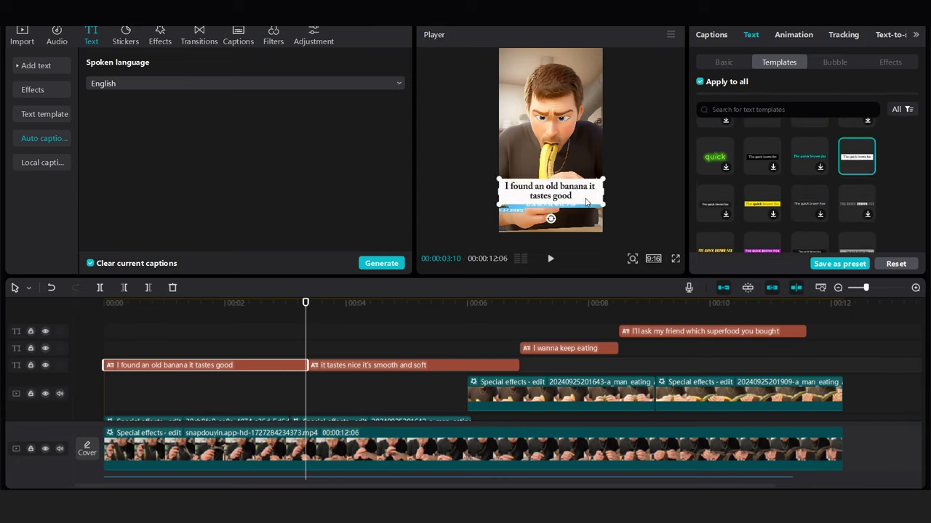
- Play back the video to review the styled captions, jumping to around three seconds
click(174, 331)
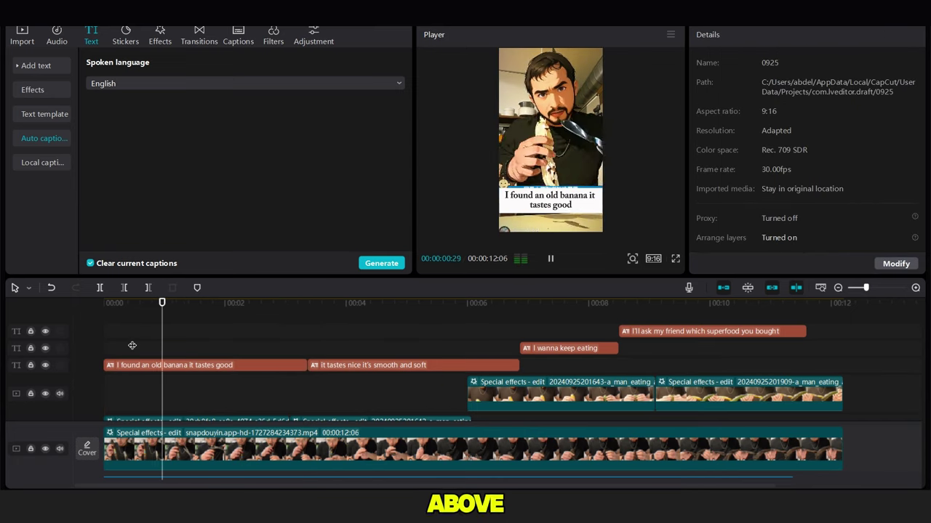
click(160, 370)
click(149, 343)
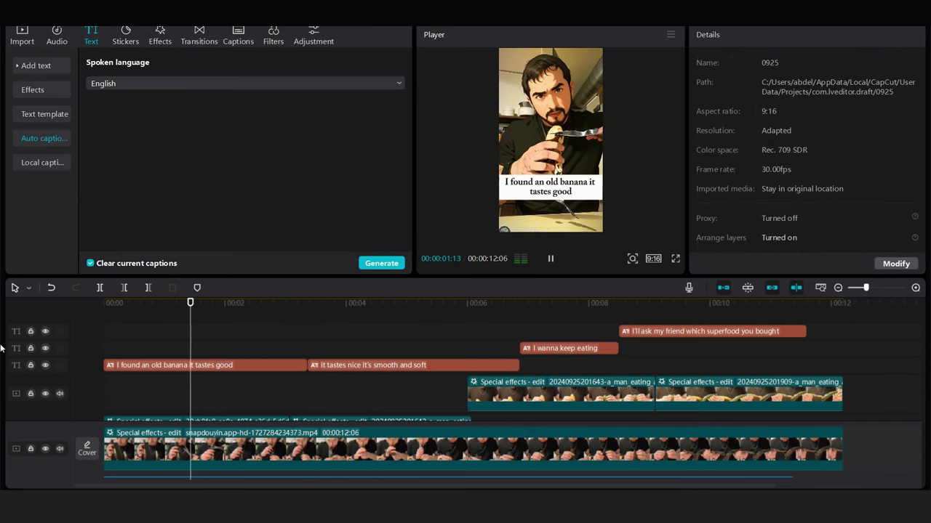
click(287, 303)
scroll(465, 393, down, 1)
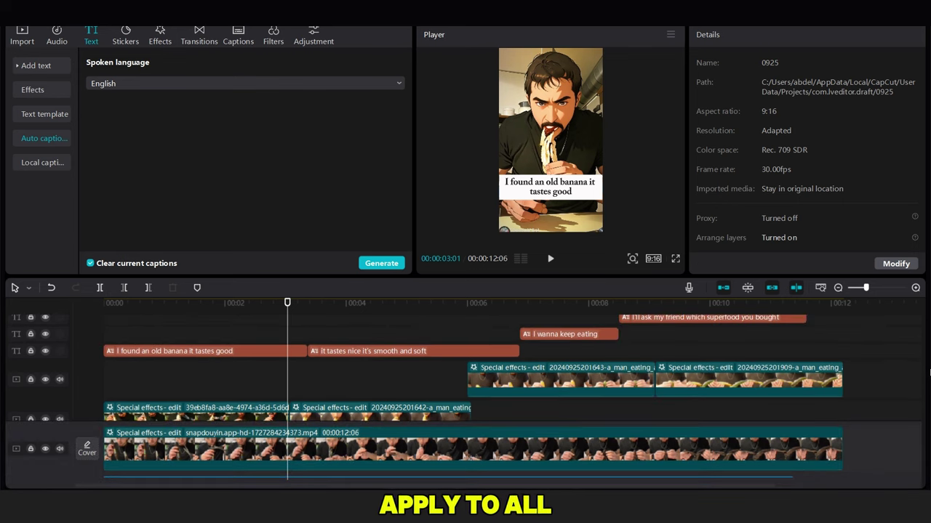
ctrl+scroll(303, 373, up, 2)
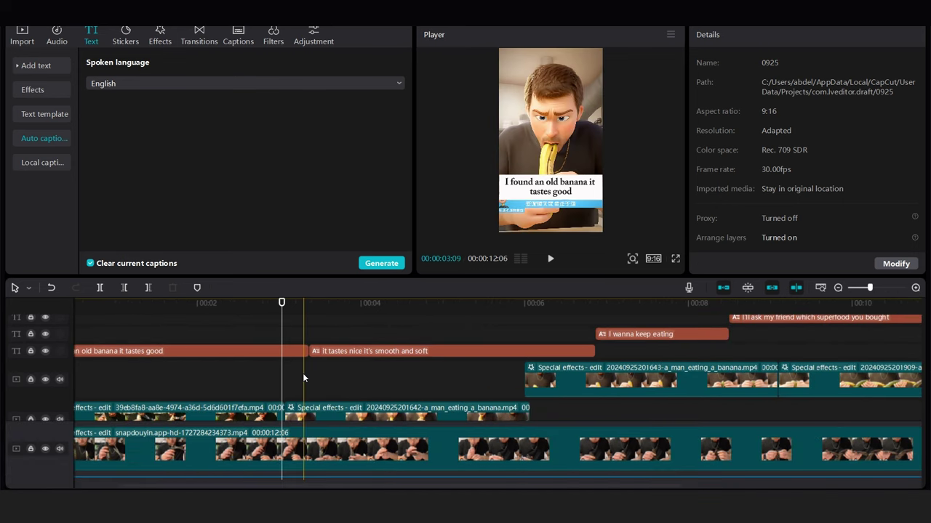
ctrl+scroll(303, 373, up, 1)
- Step through the 'I found an old banana', 'it tastes nice' and 'I wanna keep eating' captions
click(592, 190)
click(366, 351)
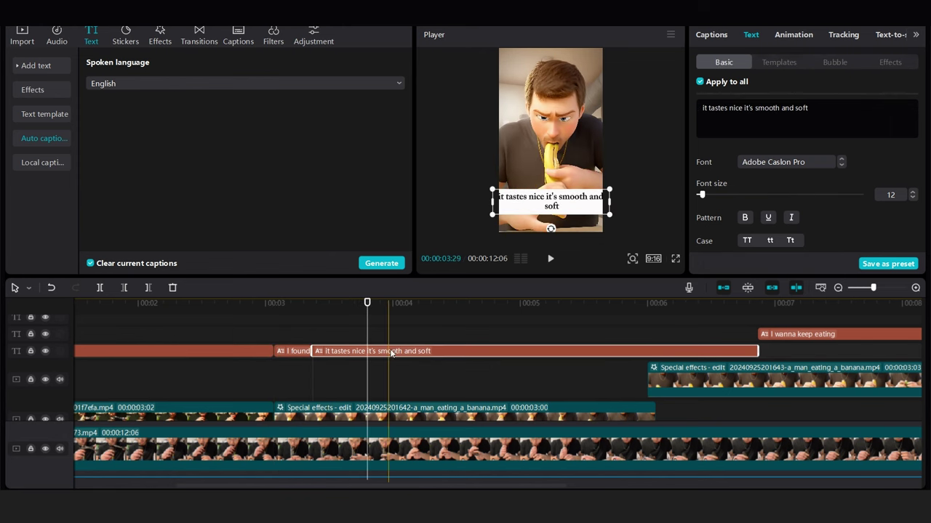
click(299, 302)
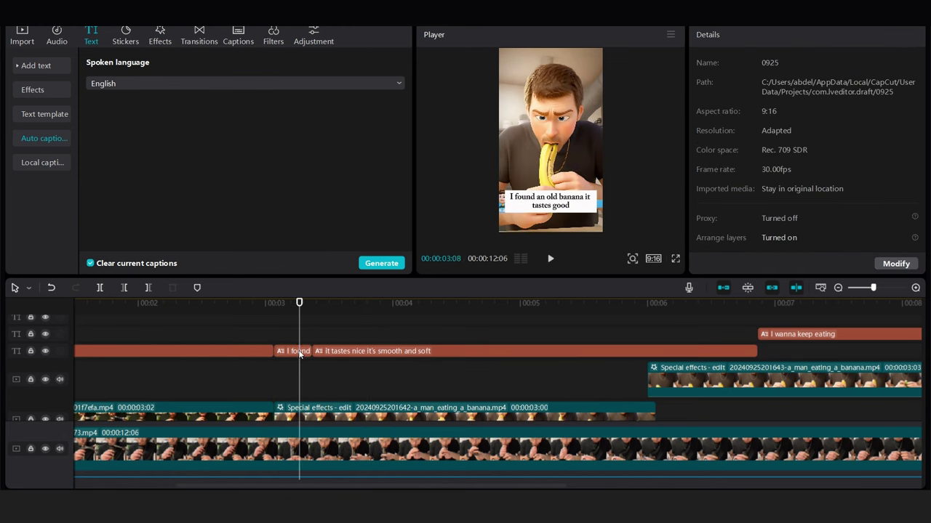
click(550, 201)
click(235, 302)
click(502, 195)
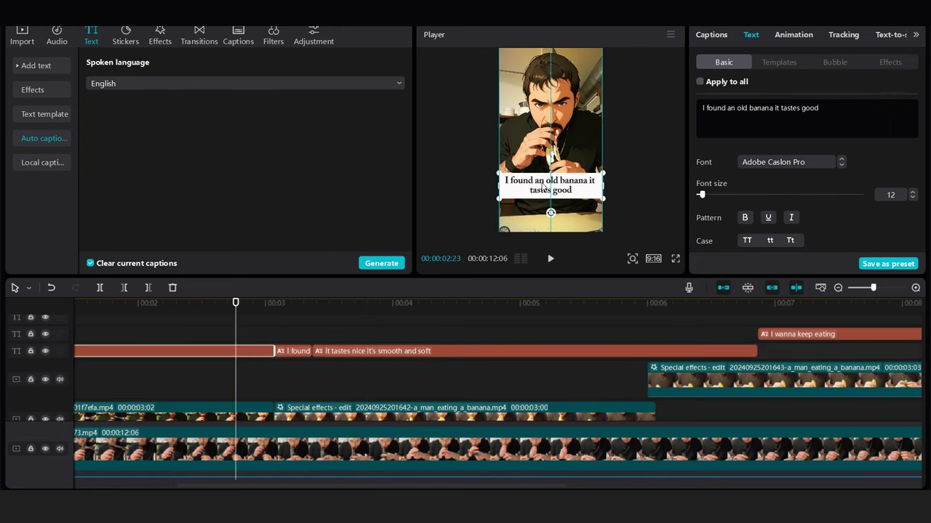
click(388, 351)
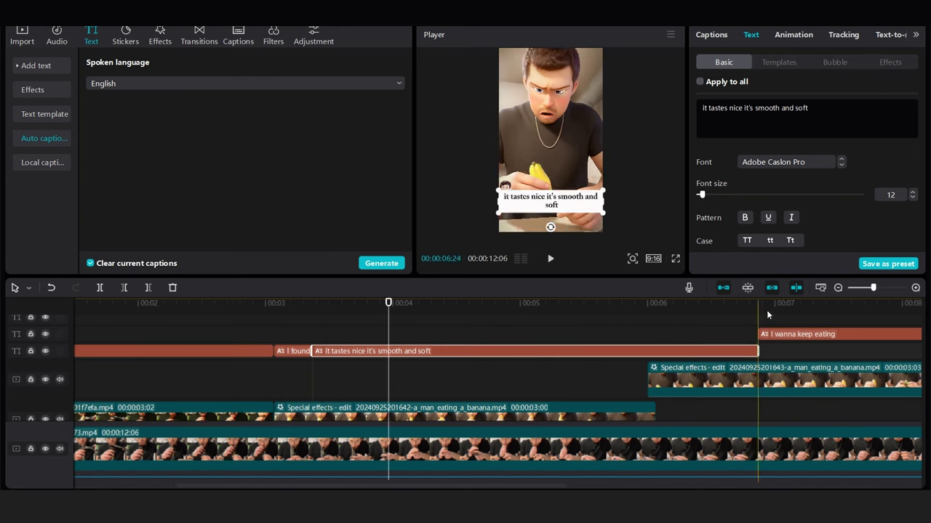
click(770, 333)
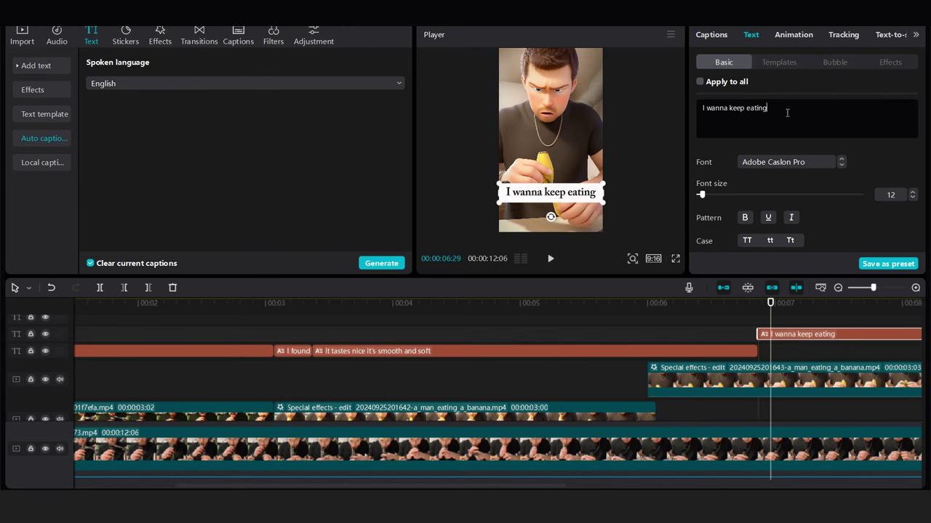
- Stretch the last superfood caption's right edge to the end of the video
scroll(509, 364, right, 5)
click(526, 318)
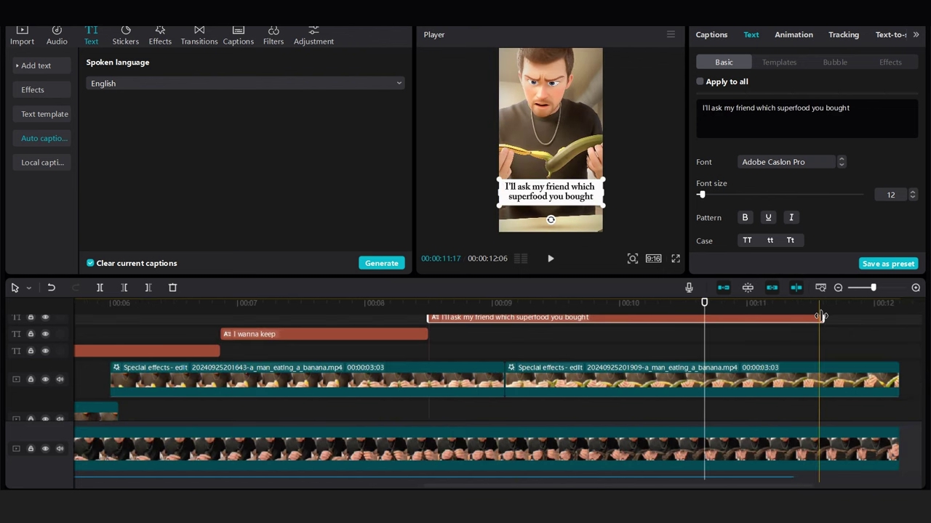
drag(823, 318, 917, 318)
click(333, 320)
click(307, 404)
scroll(218, 386, left, 5)
scroll(218, 385, left, 5)
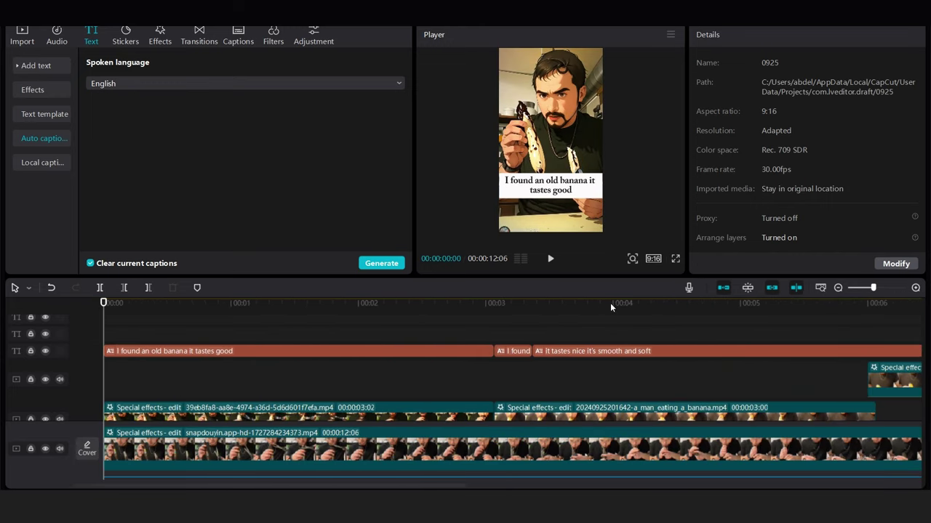
- Select the leo-delibes background music clip and play the video to hear it
click(23, 35)
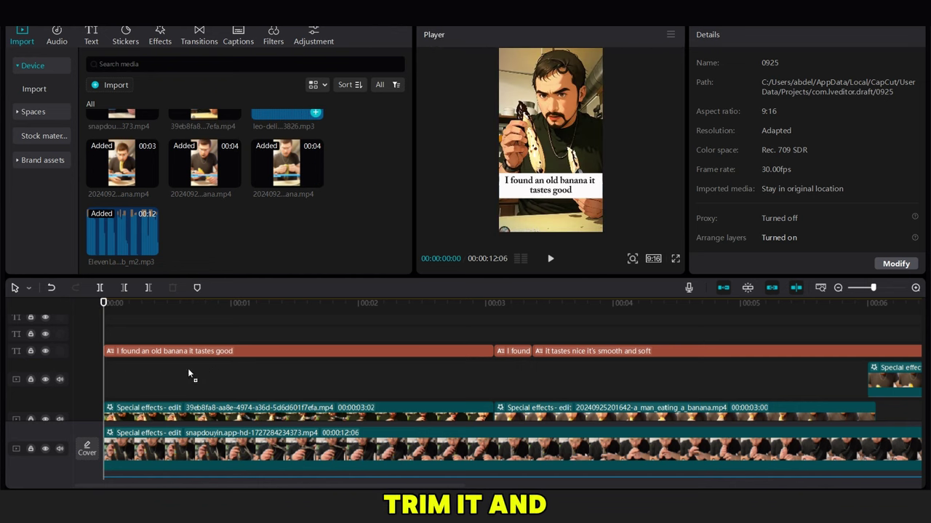
scroll(100, 390, down, 3)
click(102, 393)
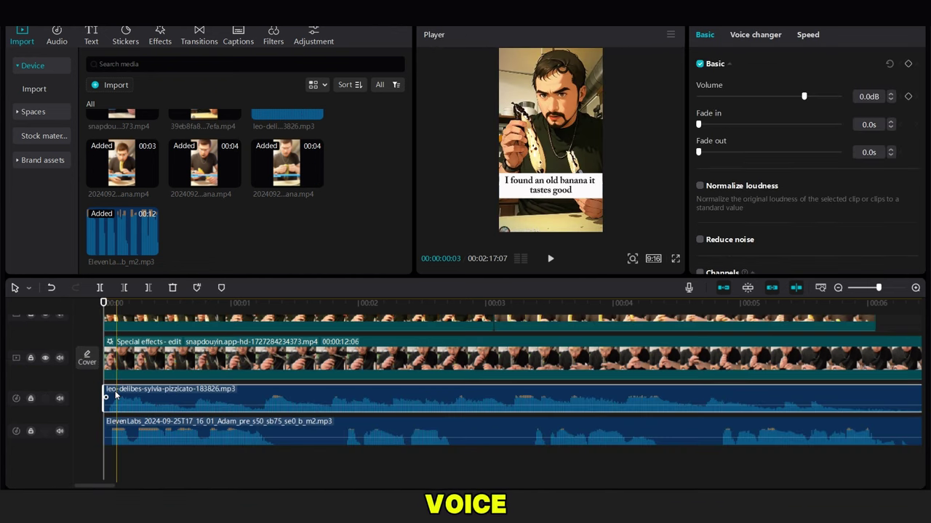
click(153, 466)
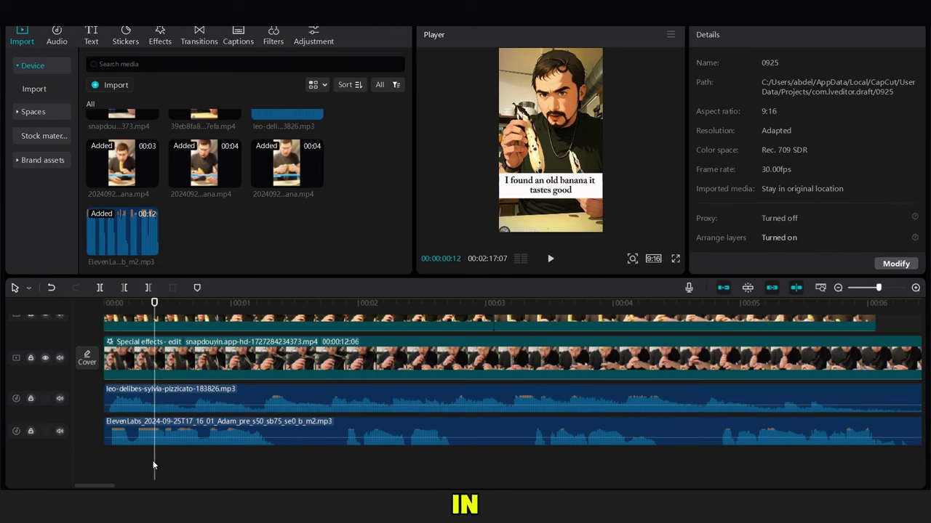
key(space)
- Raise the leo-delibes music volume slightly and trim it to fit the 12-second video
click(258, 399)
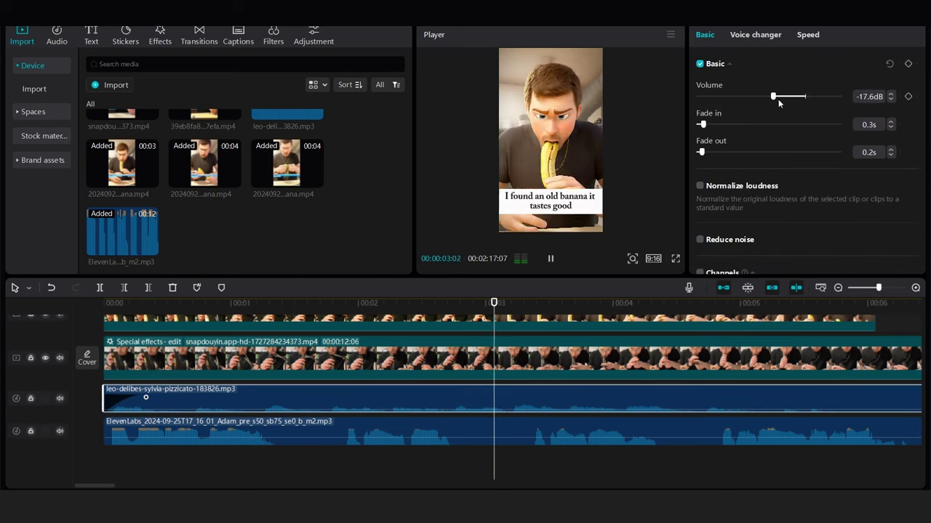
drag(778, 103, 795, 96)
click(263, 432)
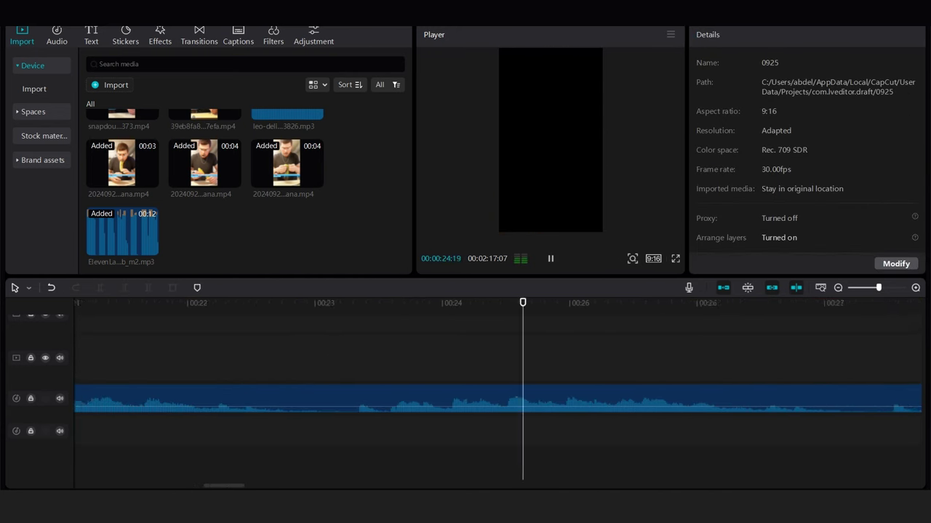
drag(225, 486, 135, 490)
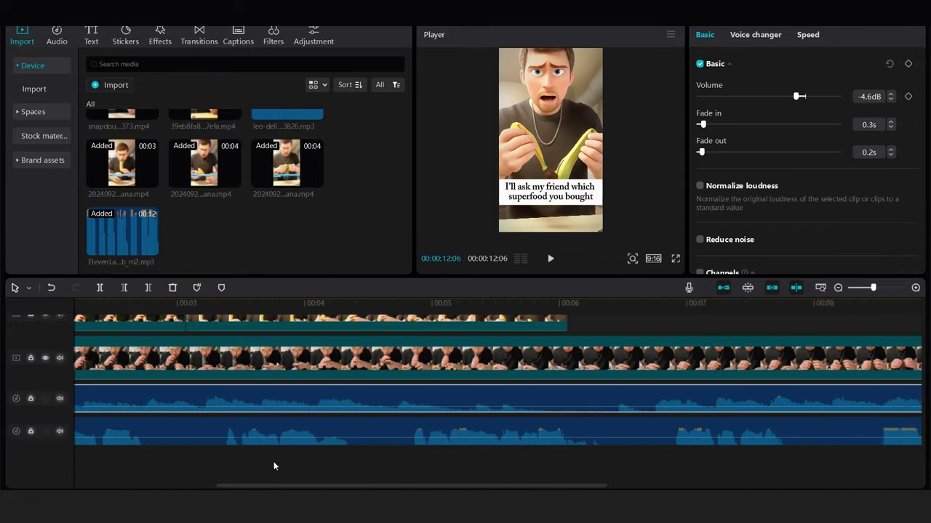
click(230, 467)
- Place a Glare II transition on the cut between the first two cartoon clips
scroll(918, 379, up, 5)
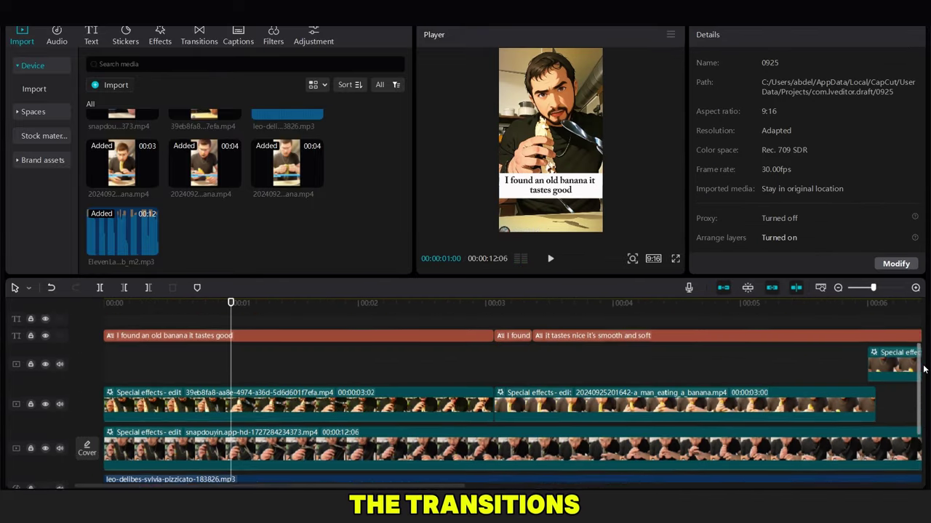
click(491, 362)
click(160, 44)
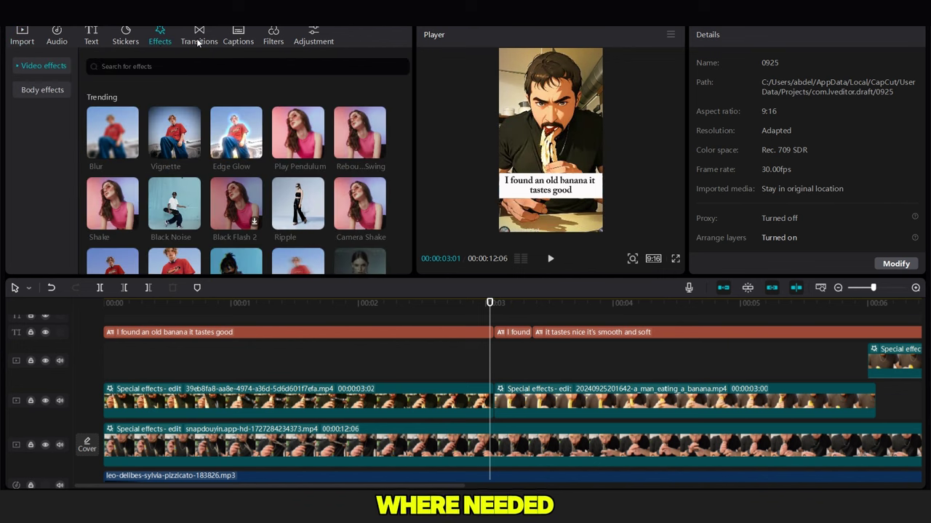
click(197, 42)
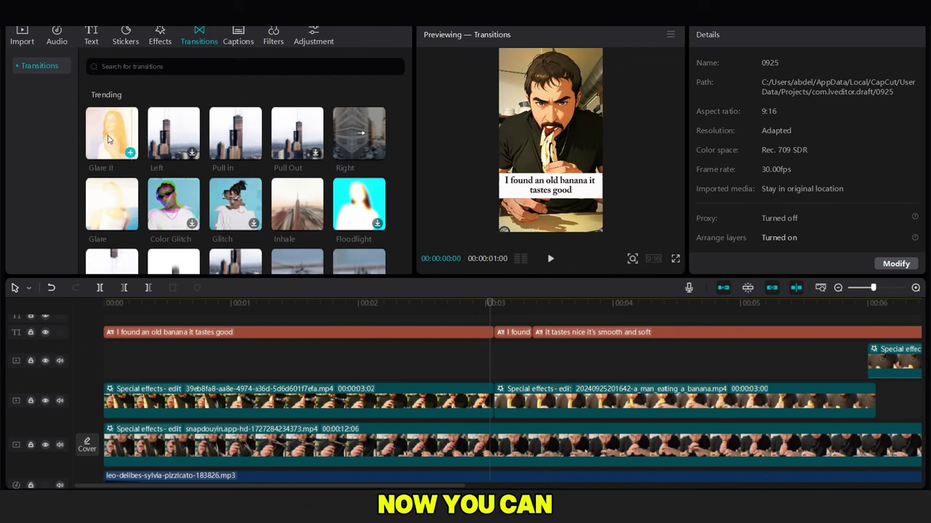
drag(110, 134, 474, 389)
- Add the analog camera shutter sound under the transition, align it, and play to check
click(66, 35)
click(116, 66)
click(138, 119)
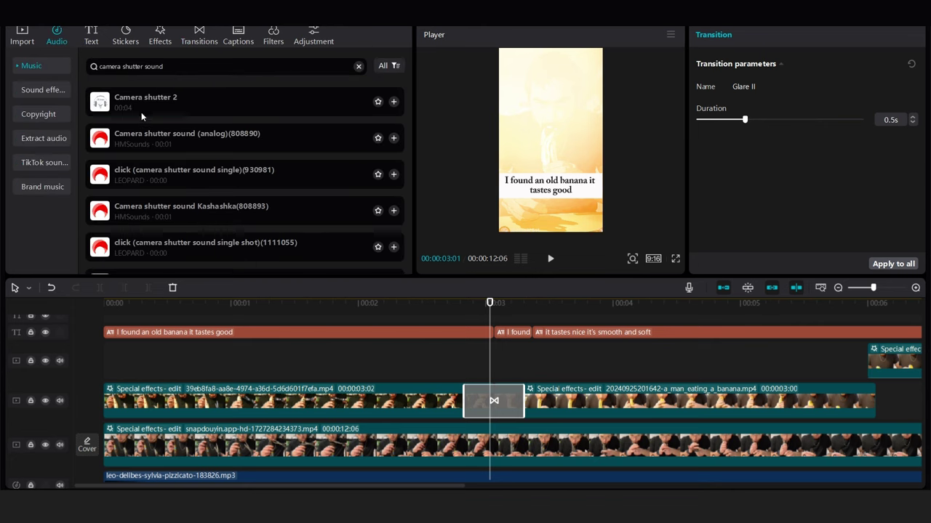
click(182, 134)
drag(182, 135, 473, 375)
click(449, 350)
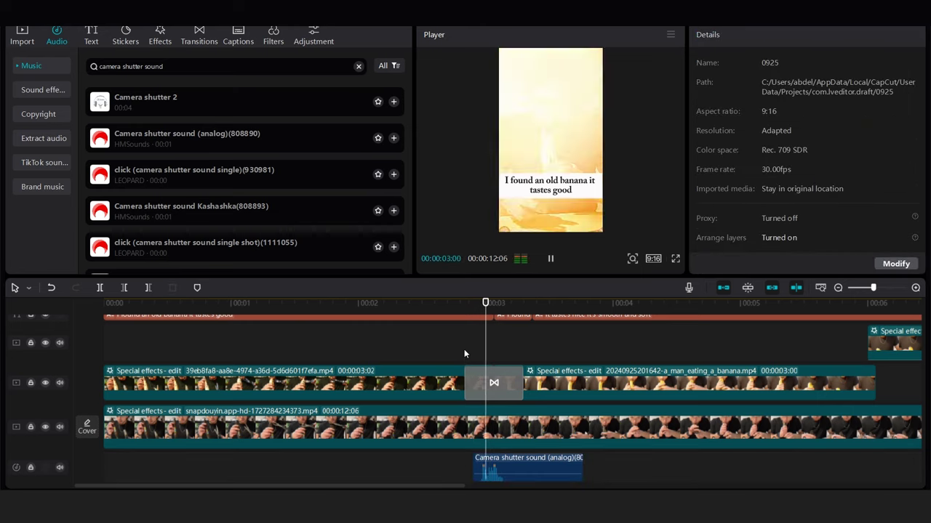
drag(472, 467, 487, 467)
key(space)
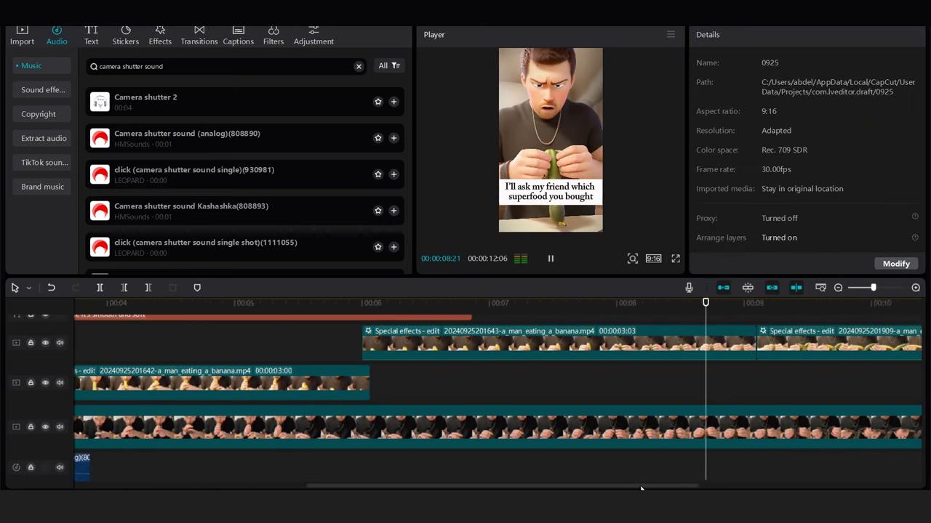
key(Home)
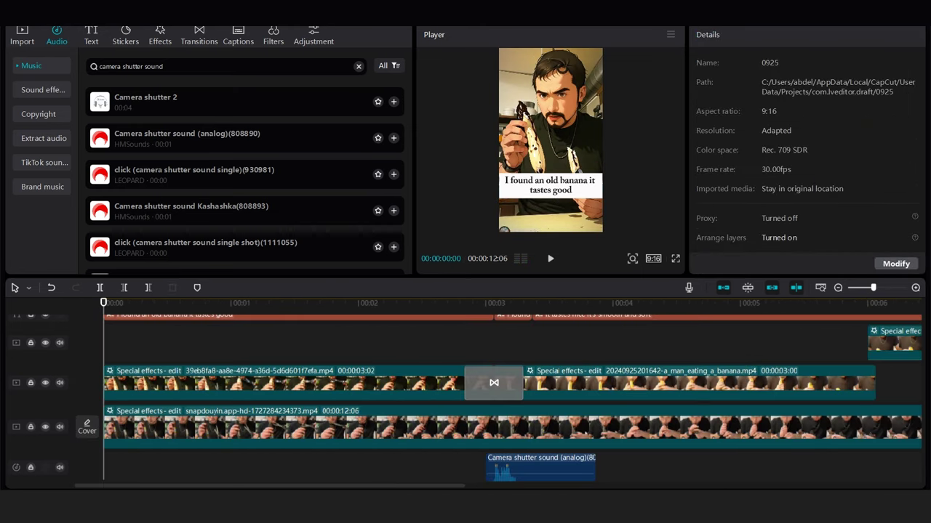
- Open the export settings for the 13-second 1080P project with Ctrl+E
key(ctrl+e)
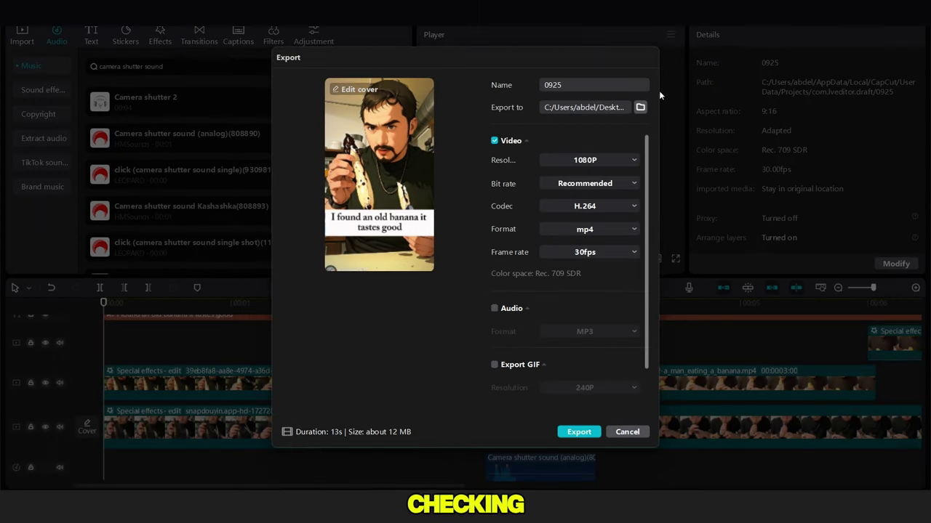